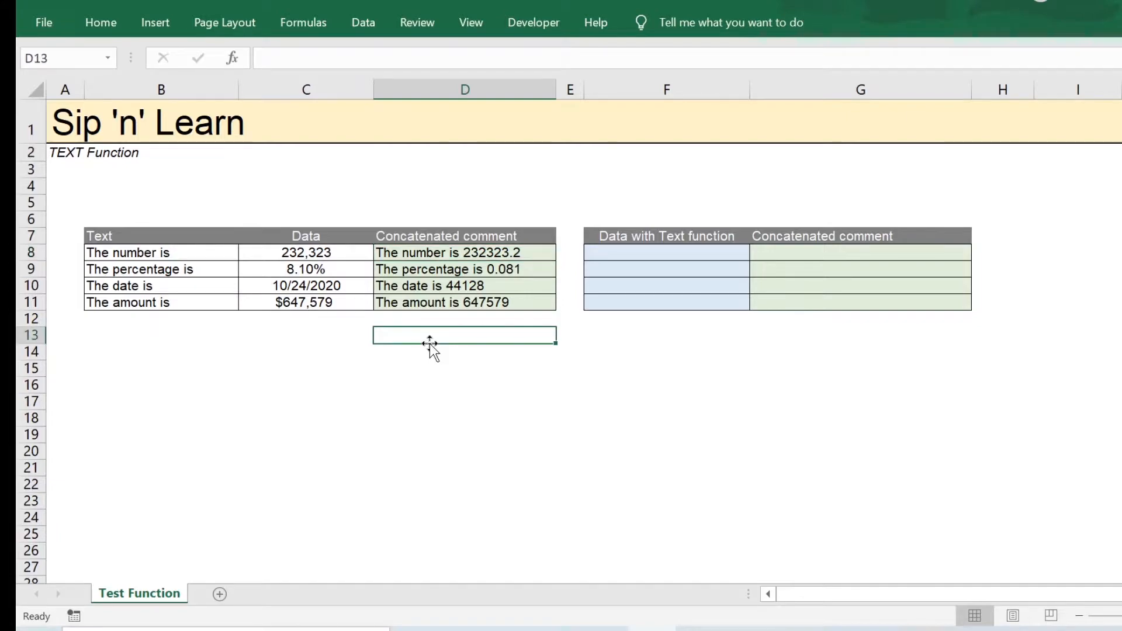
- Examine the underlying values of the data cells C8 to C11 and the first concatenated comment in D8
click(333, 256)
click(311, 271)
click(319, 286)
click(324, 303)
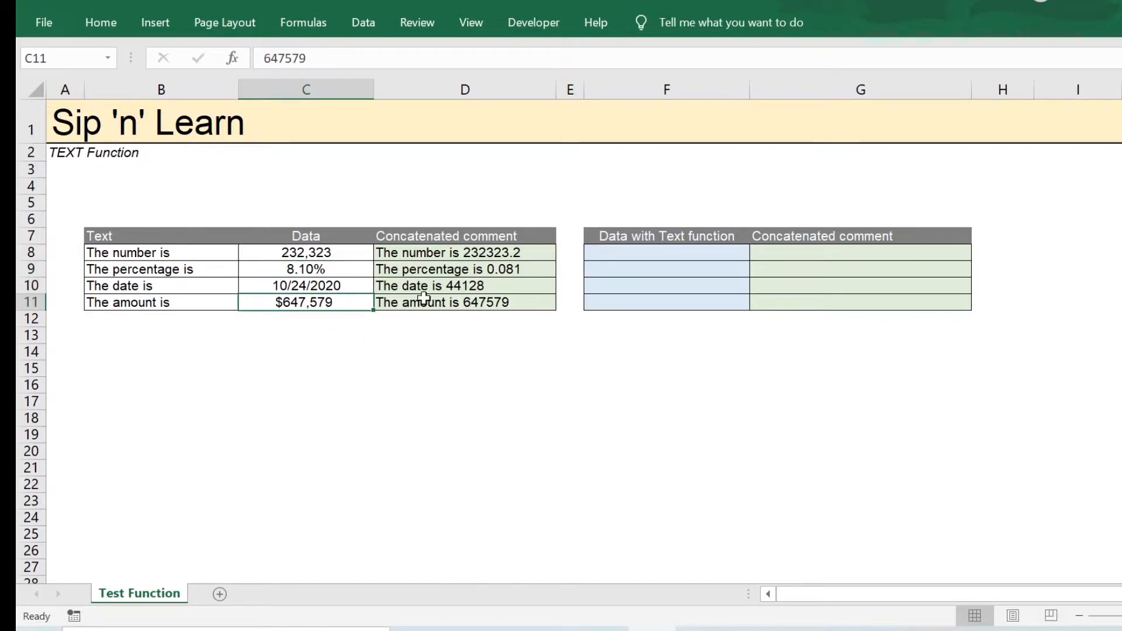
click(519, 257)
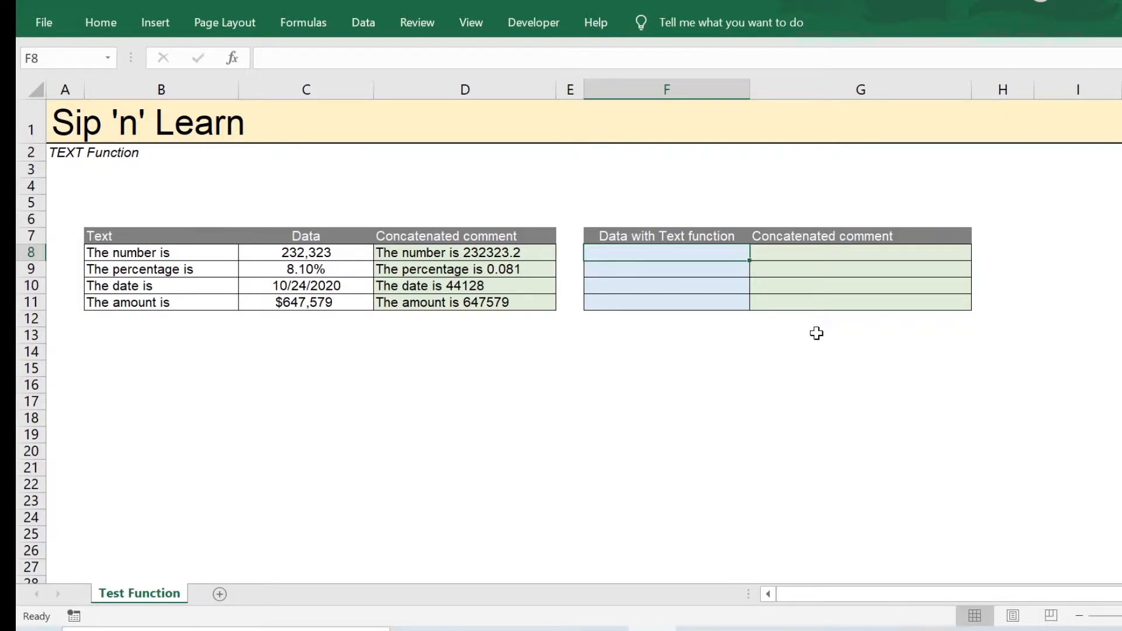
- Enter the formula =TEXT(C8, "###,###") in F8 to convert the number to text with a thousands separator
text(=text()
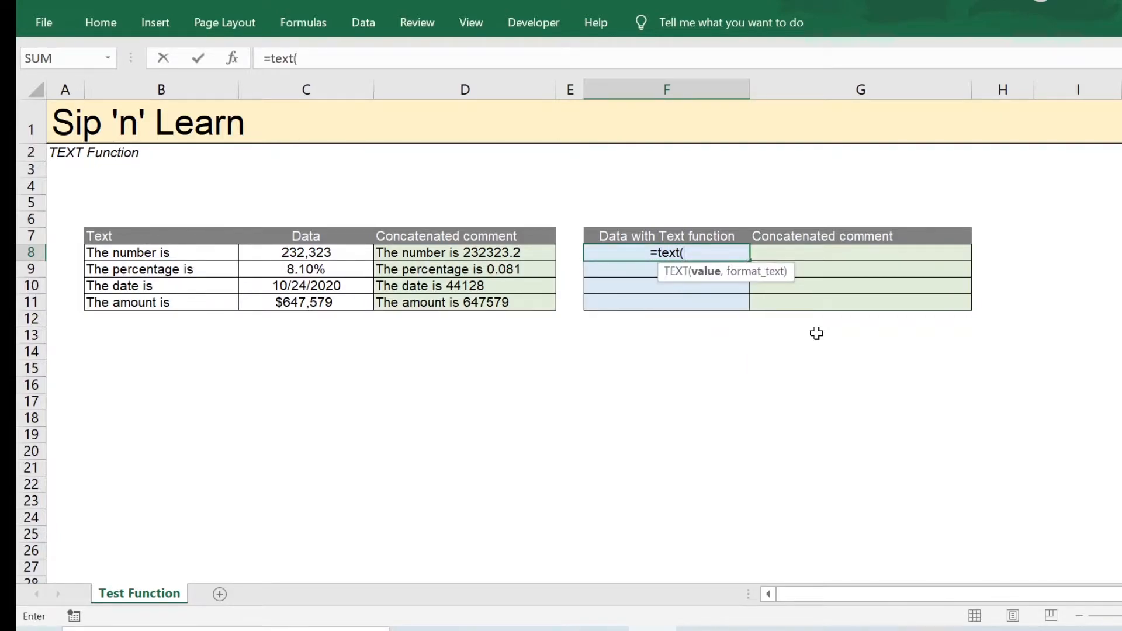
key(Left)
key(Left)
key(Left)
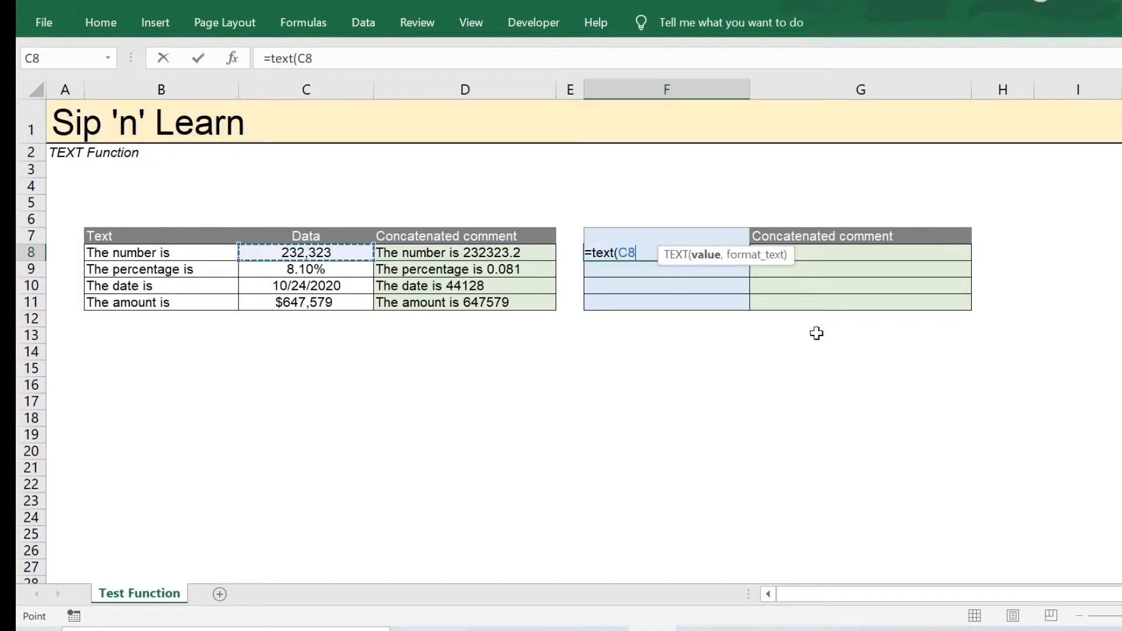
text(, )
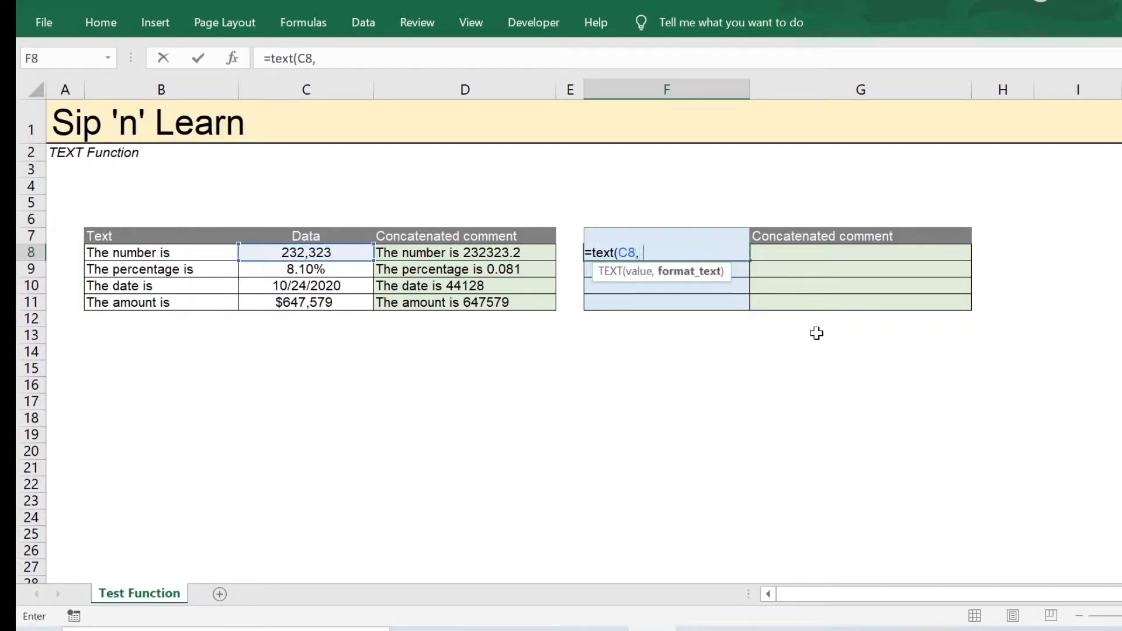
text("###,##)
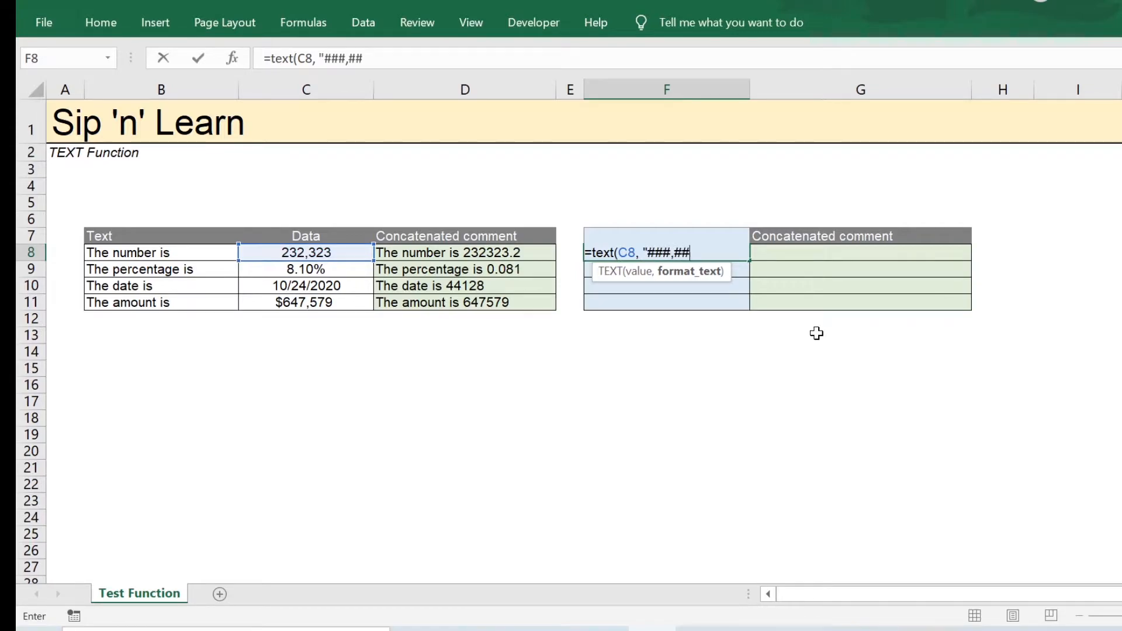
text(#"))
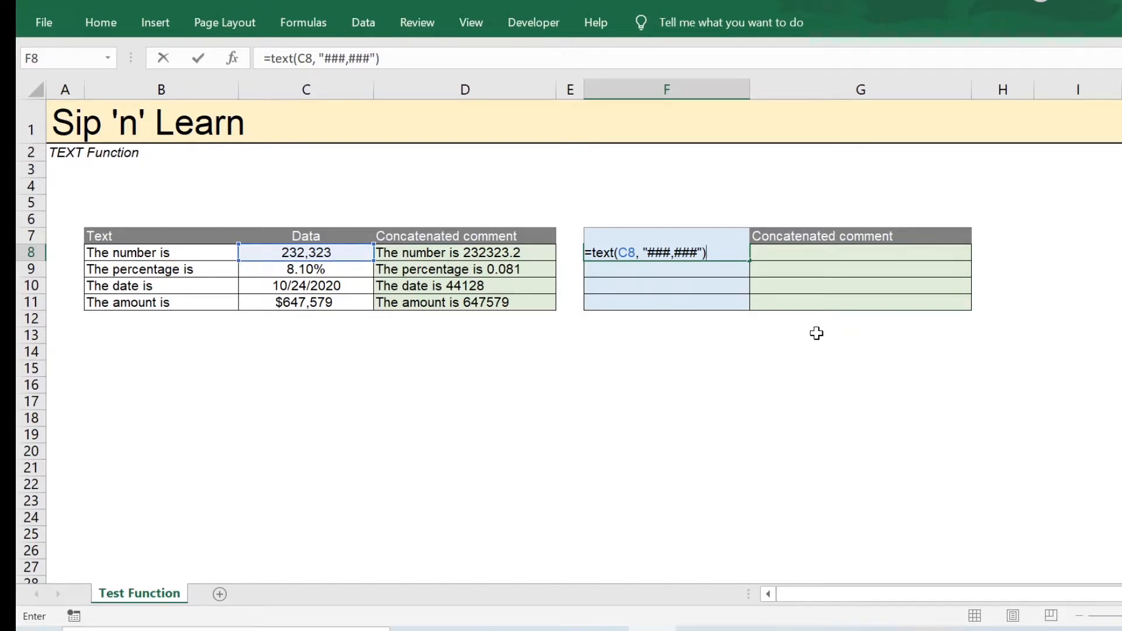
key(Return)
key(Up)
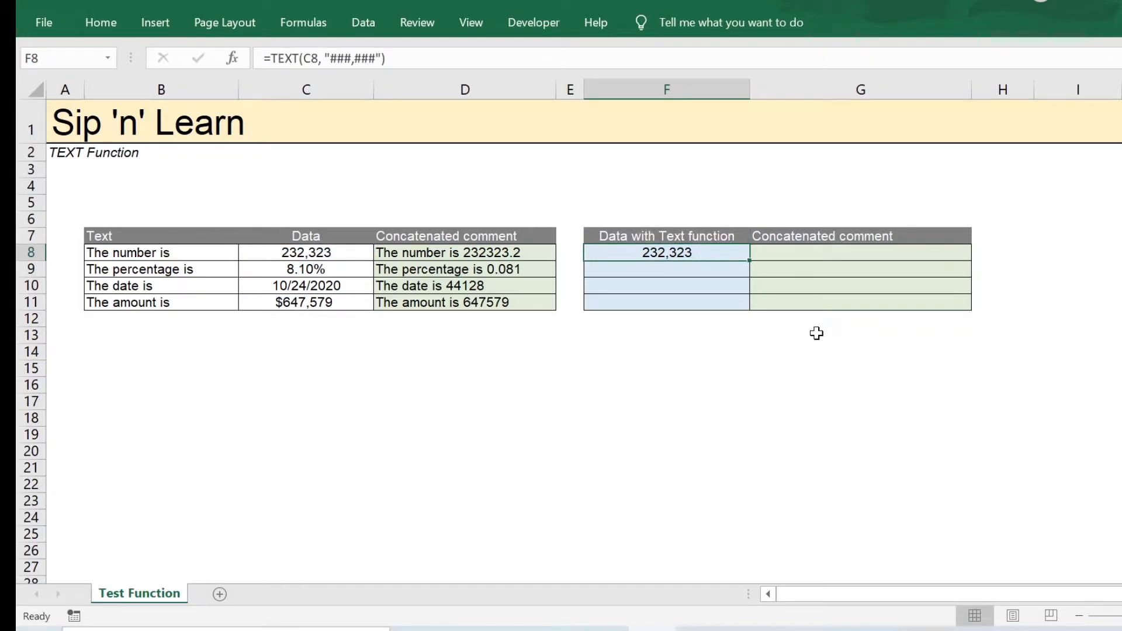
- Compare the source number in C8 with the TEXT formula in F8, and apply the General number format to C8
click(348, 252)
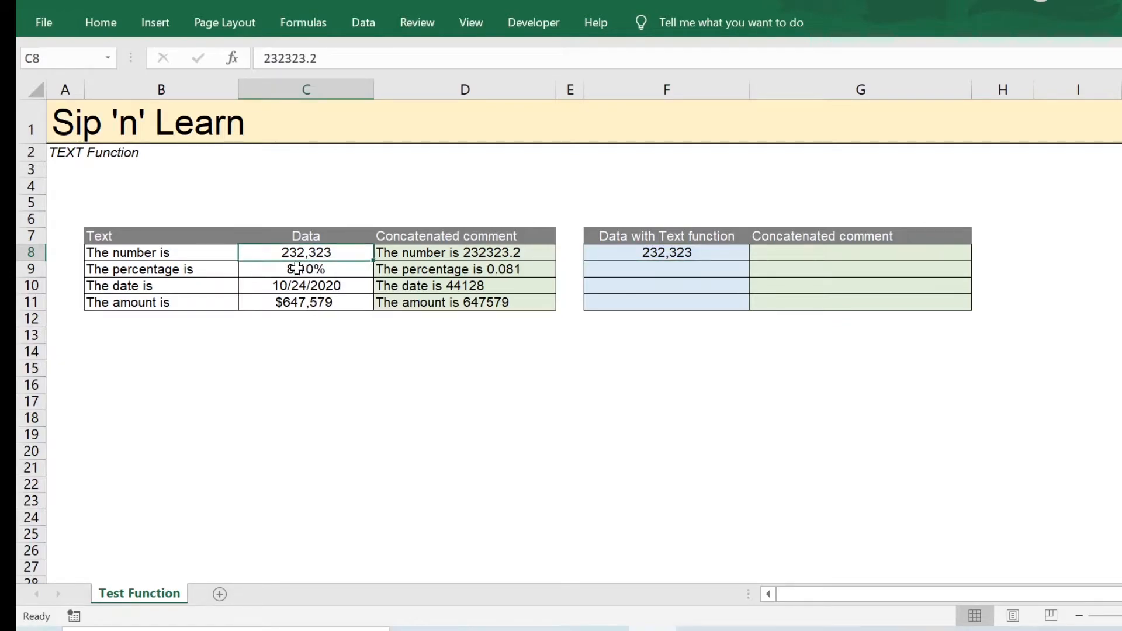
click(625, 248)
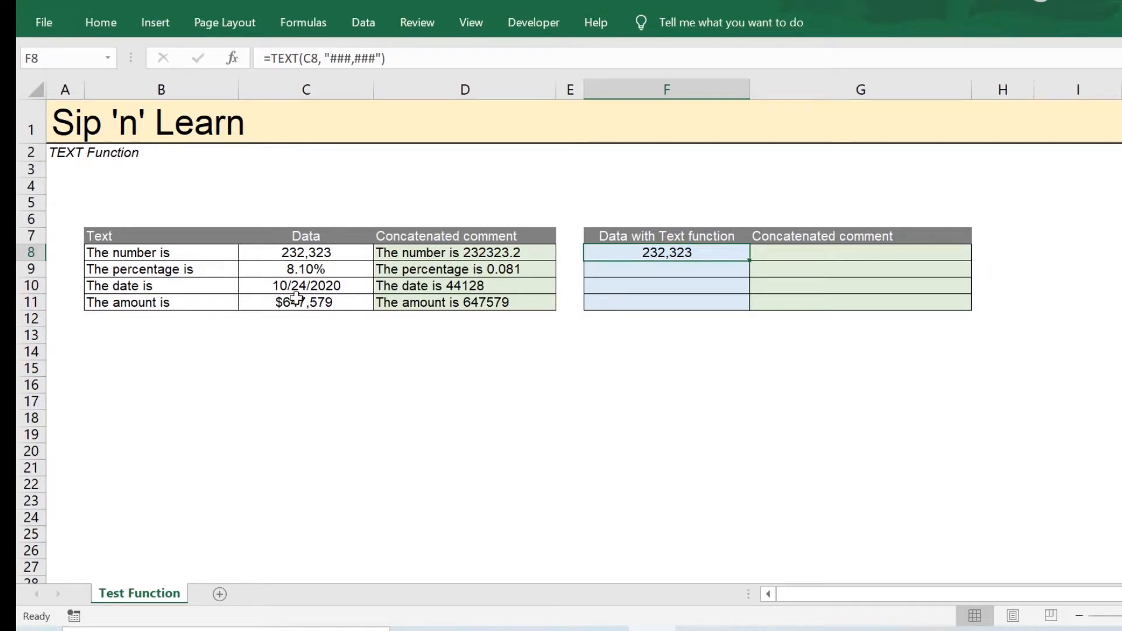
click(286, 249)
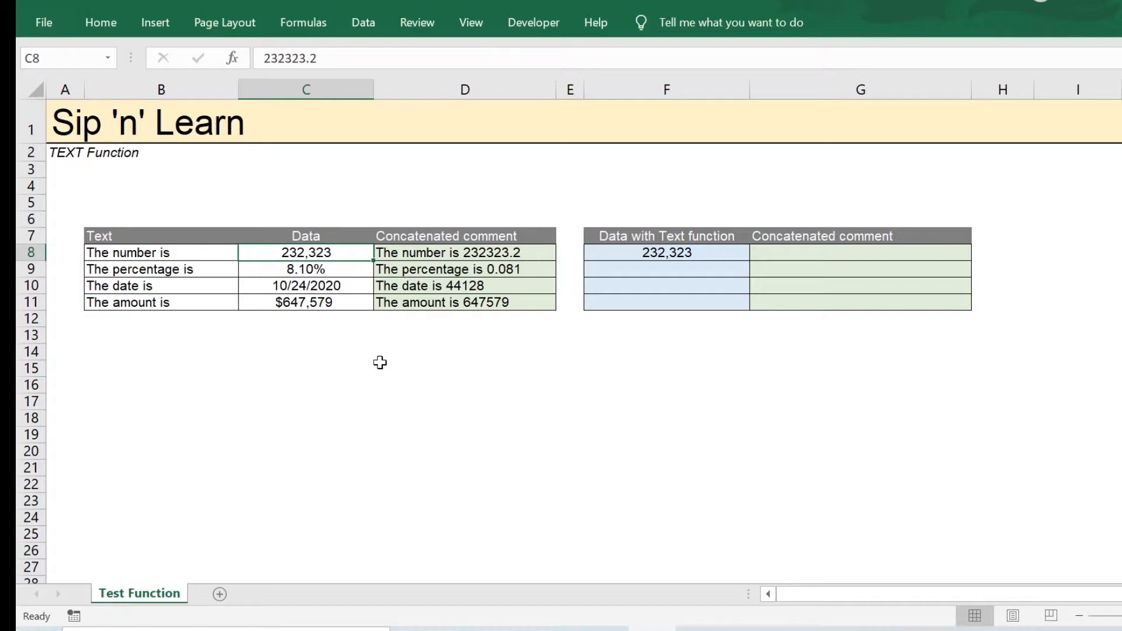
key(ctrl+shift+grave)
key(Down)
key(Up)
click(684, 257)
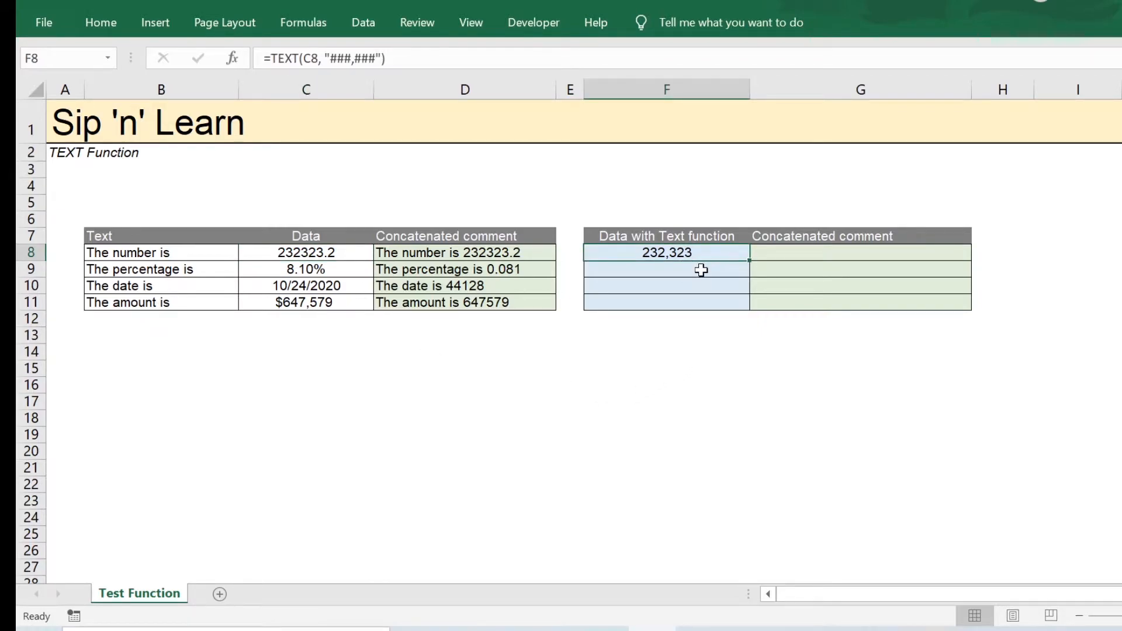
- Enter =CONCAT(B8, F8) in G8 to join the label with the formatted number, and compare it with the comment in D8
click(786, 254)
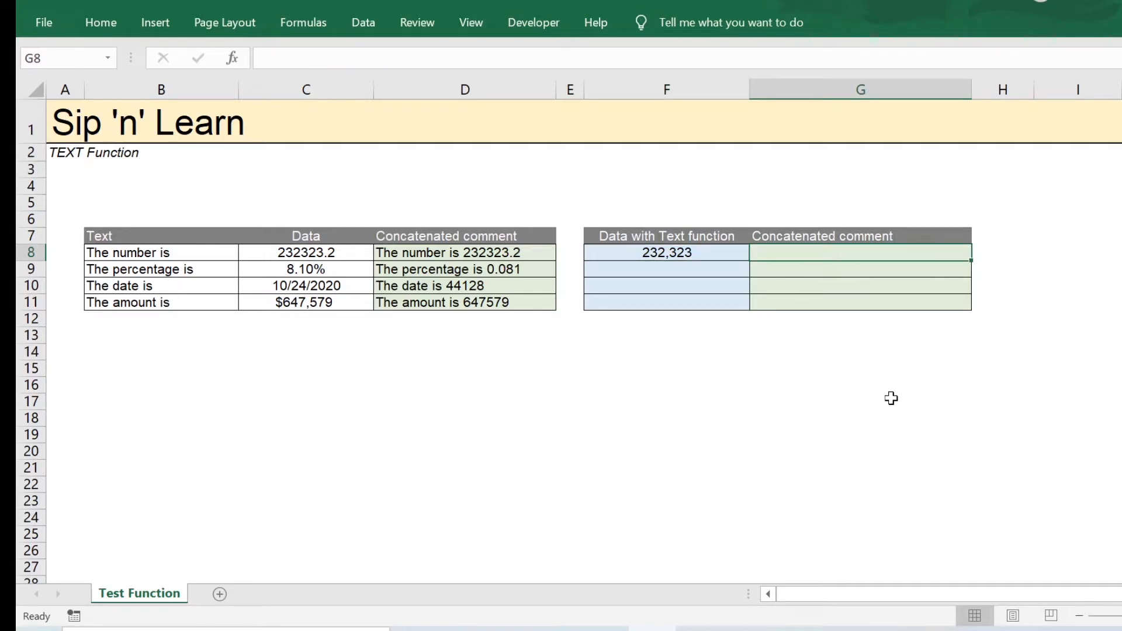
text(=)
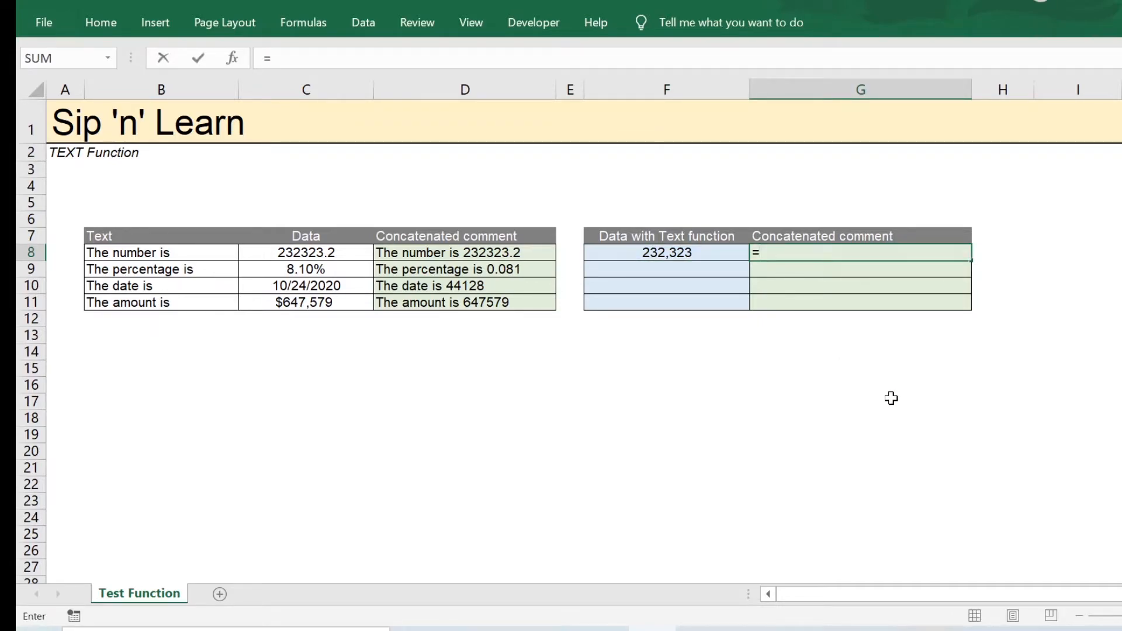
text(concat()
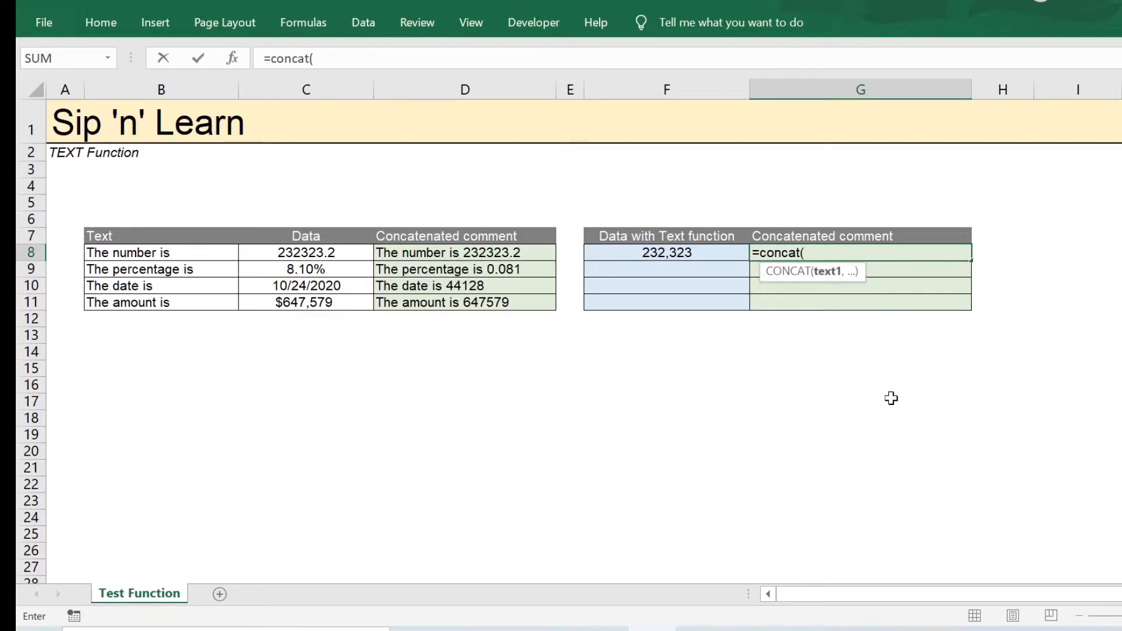
key(Left)
key(Left)
key(Left)
key(Left)
key(Left)
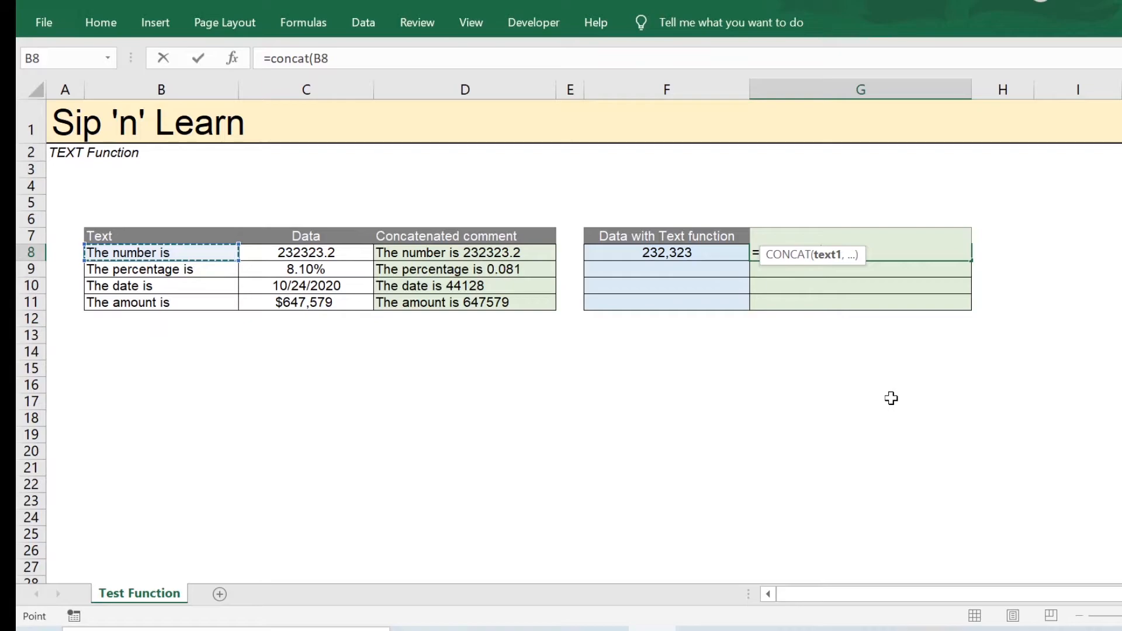
text(,)
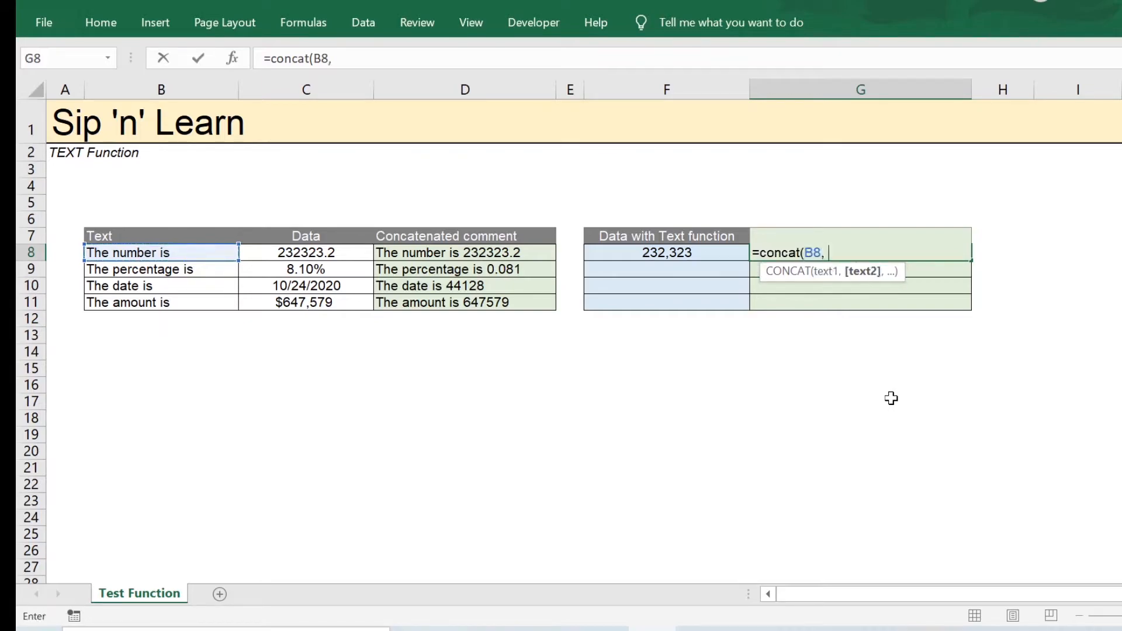
key(Left)
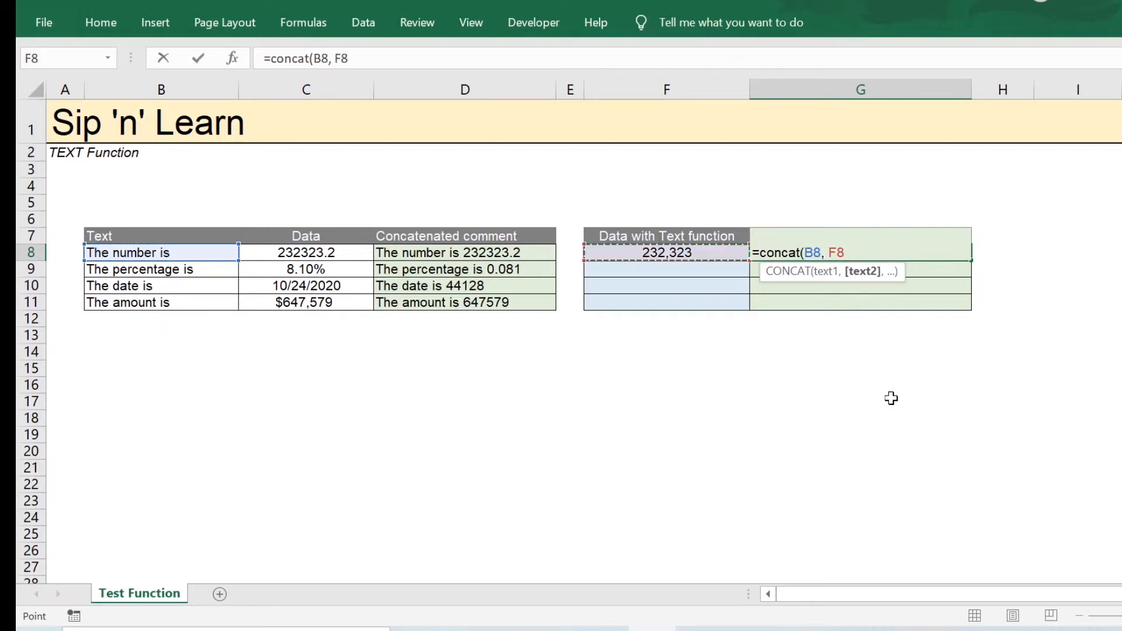
text())
key(Return)
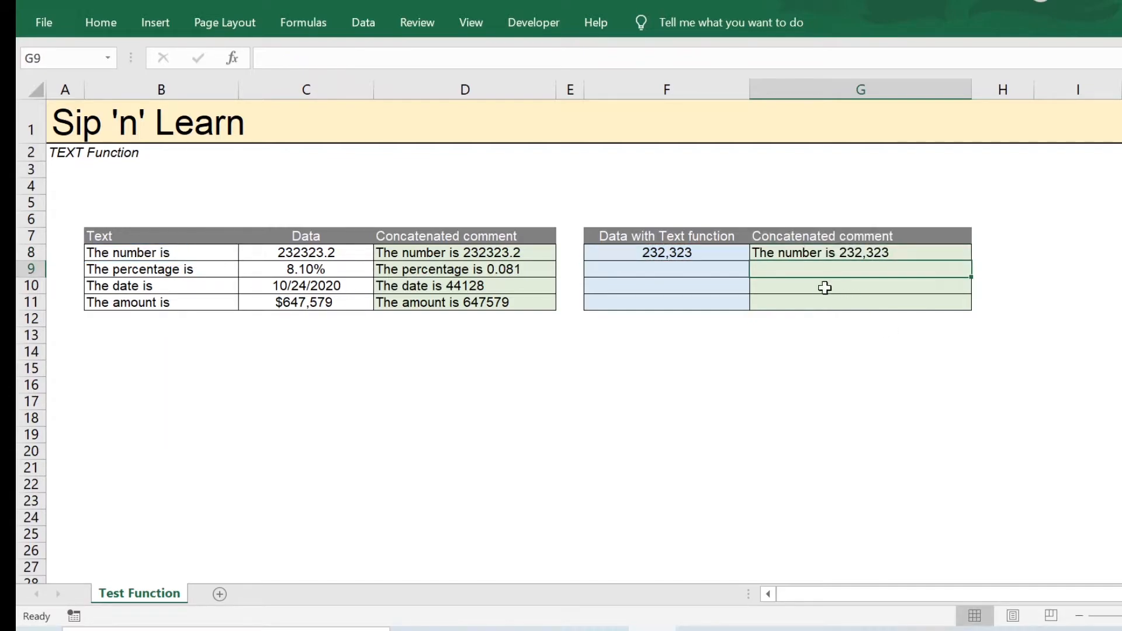
click(826, 248)
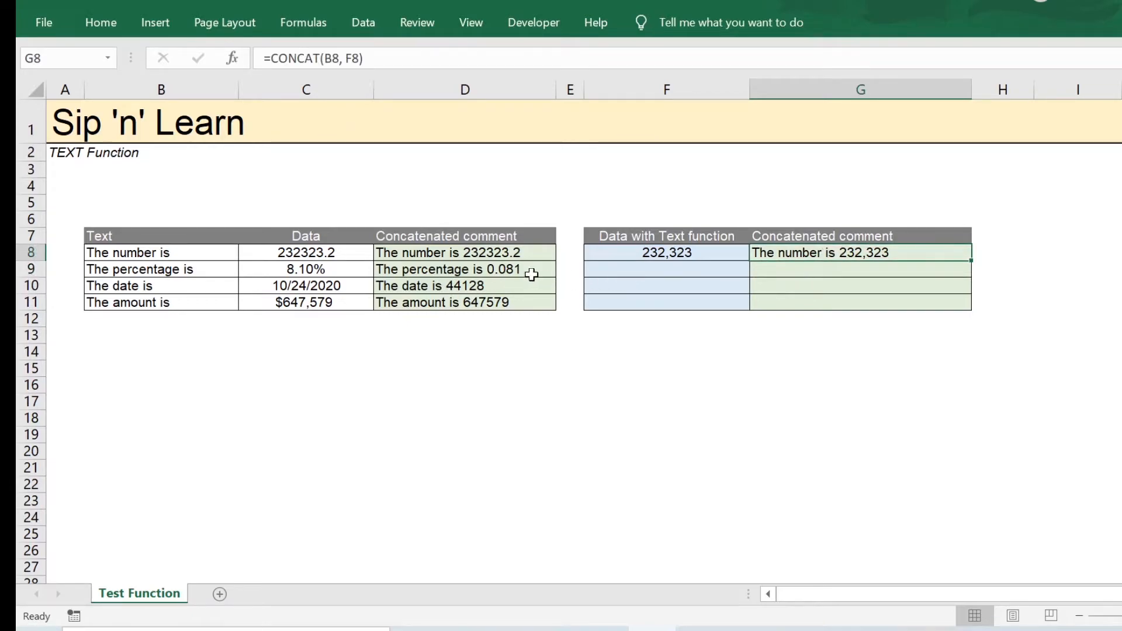
click(470, 257)
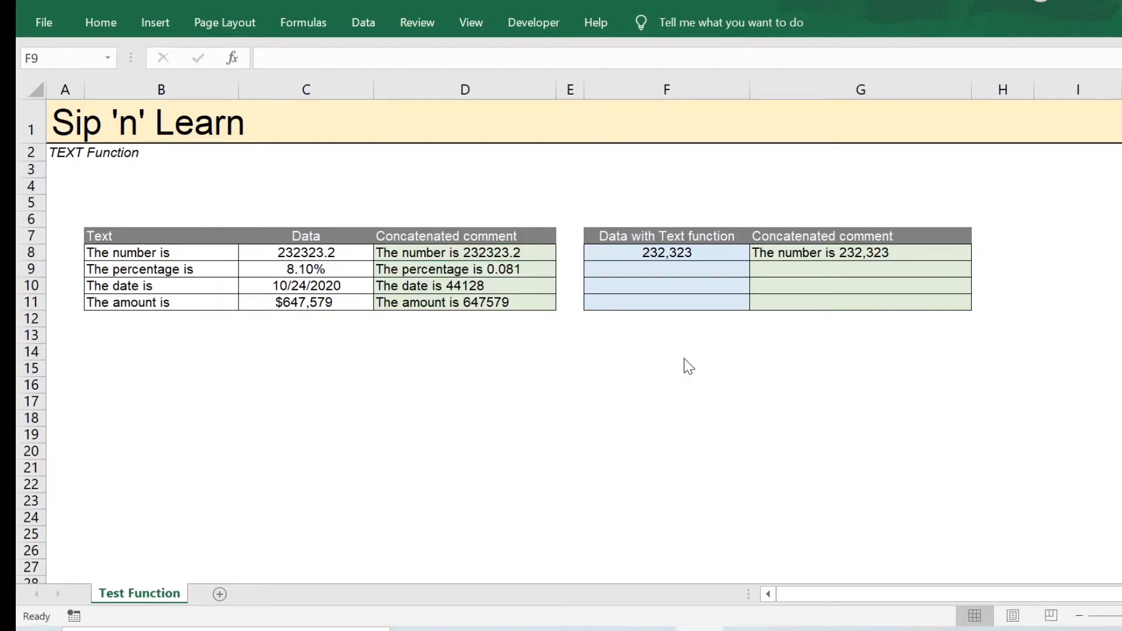
- Enter the formula =TEXT(C9, "#.#%") in F9 to convert the percentage to formatted text
click(682, 270)
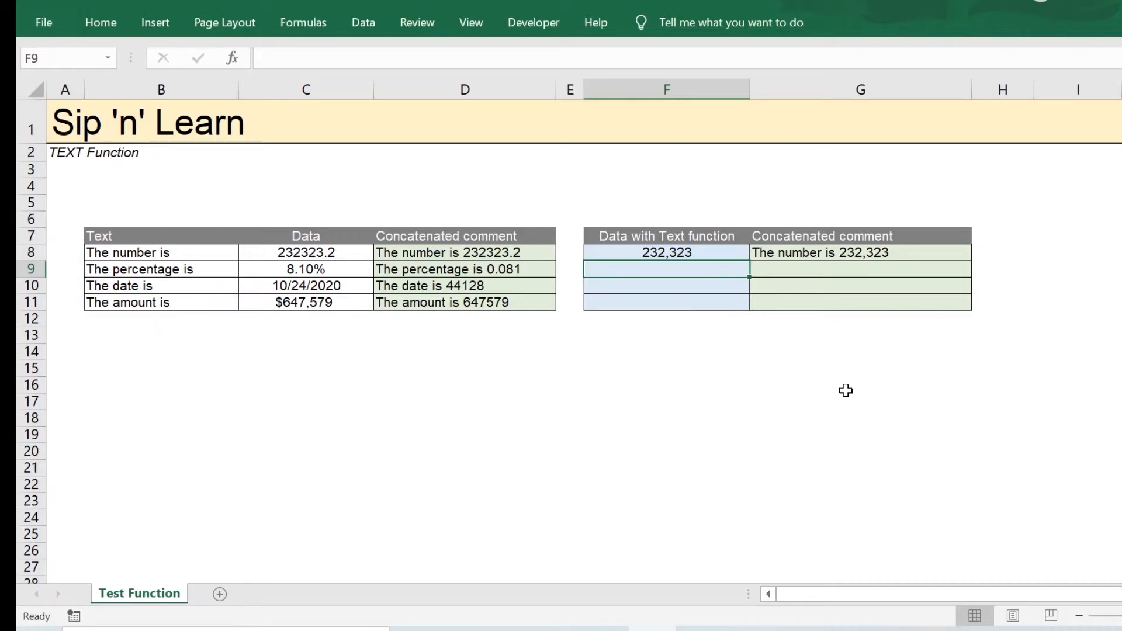
text(=text)
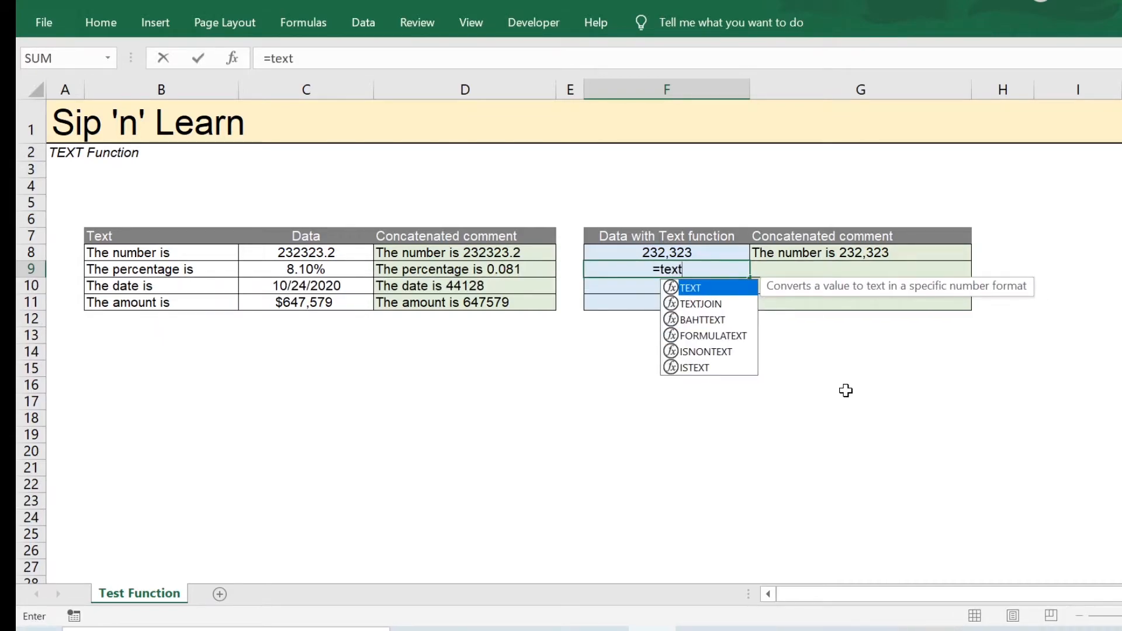
text(()
key(Left)
key(Left)
key(Left)
key(Left)
key(Right)
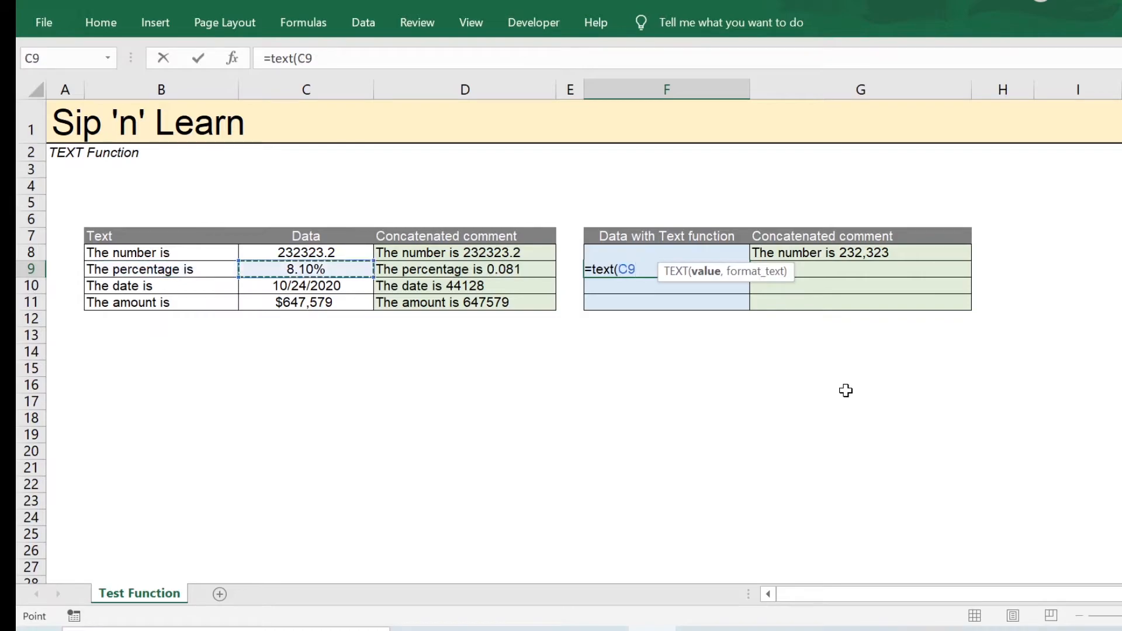
text(, ")
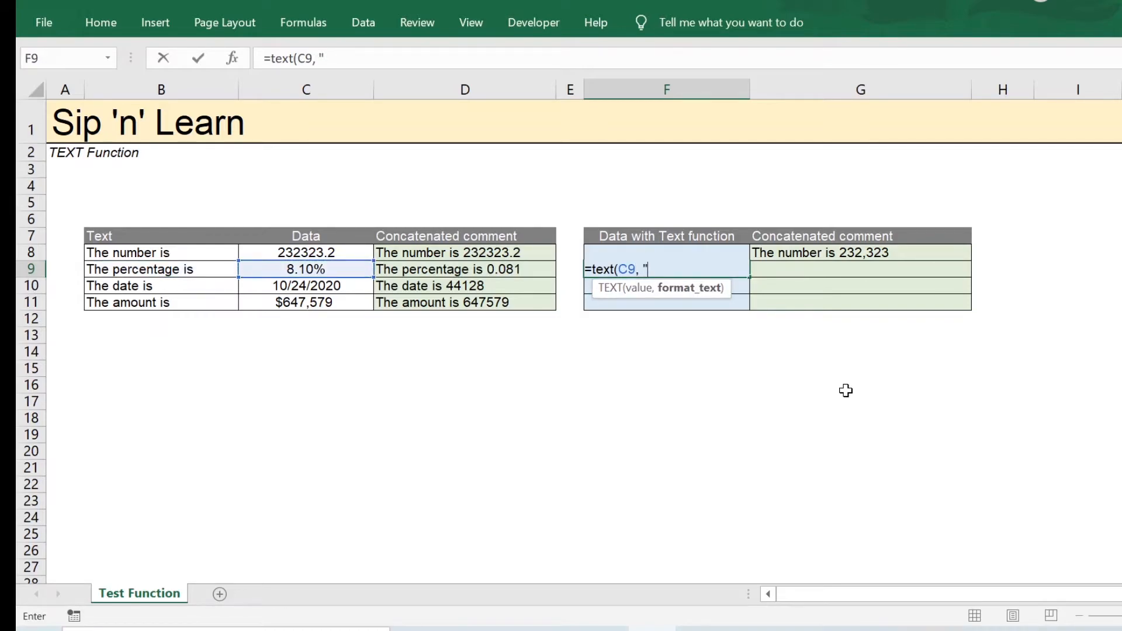
text(#.#%"))
key(Return)
key(Up)
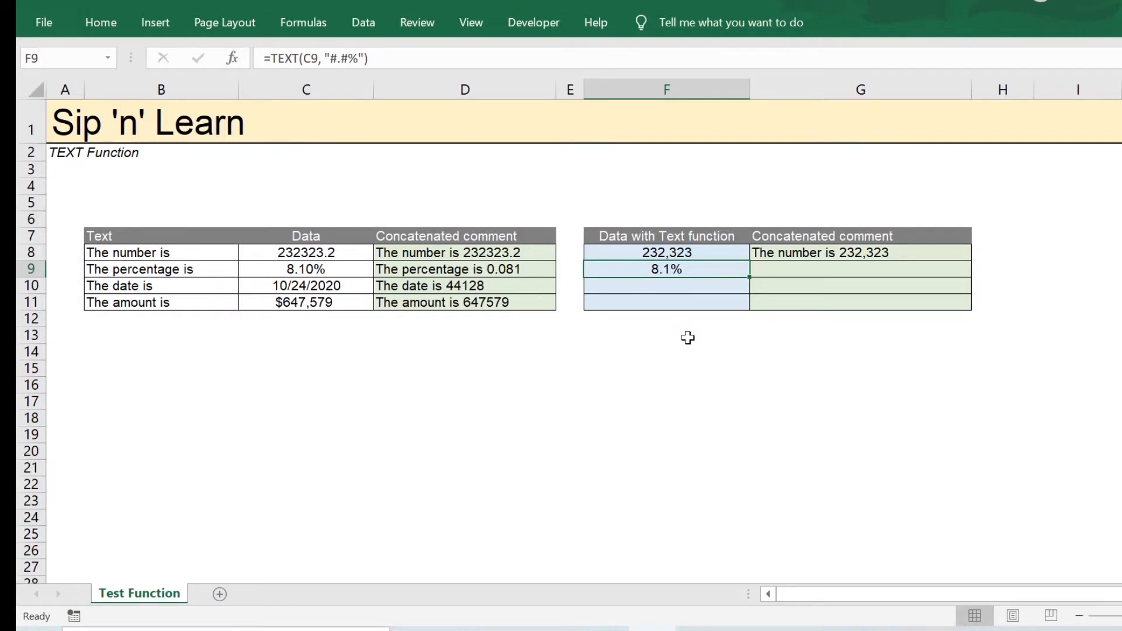
- Change the format text in the F9 formula to "#.00%" for two fixed decimal places
key(F2)
key(Left)
key(Left)
key(Left)
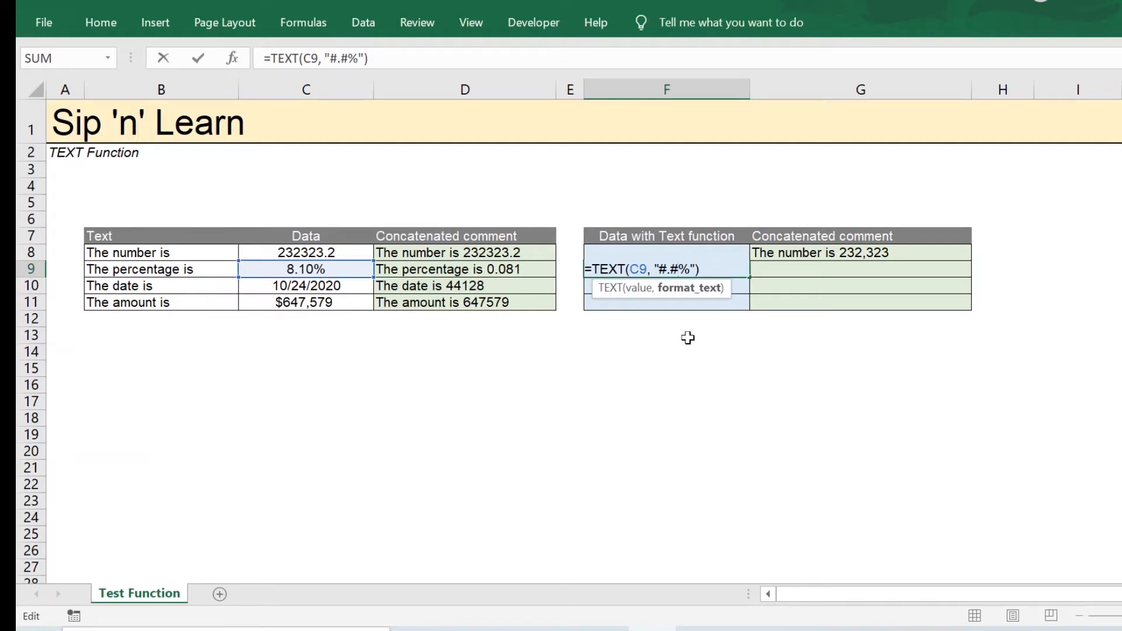
key(shift+Left)
text(00)
key(Return)
key(Up)
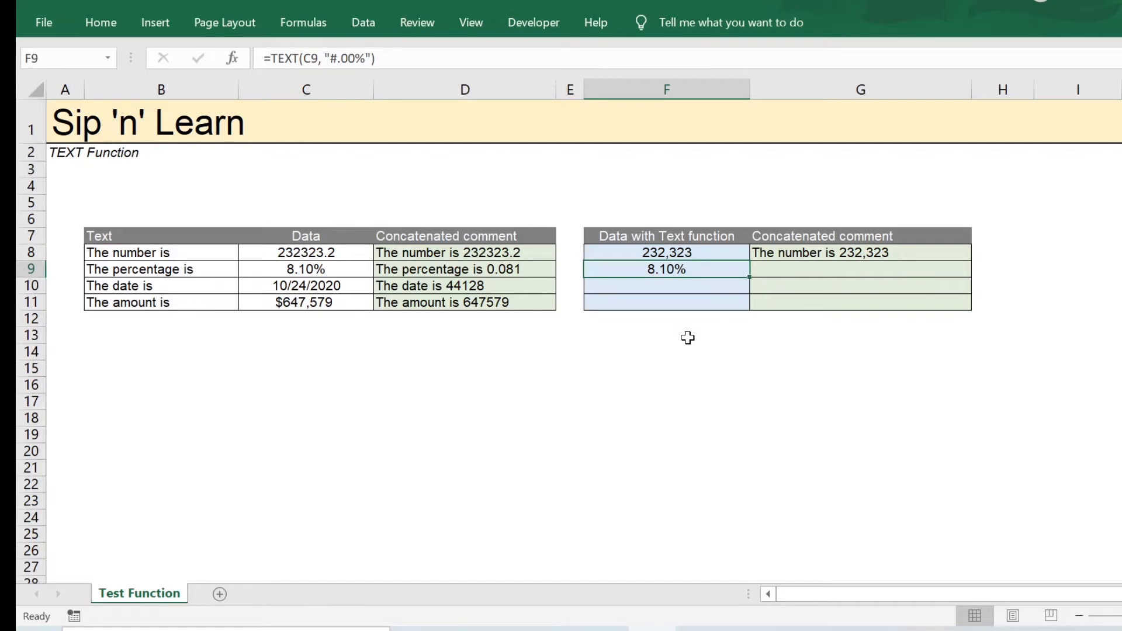
- Enter =CONCAT(B9, F9) in G9 to join the label with the formatted percentage
key(Right)
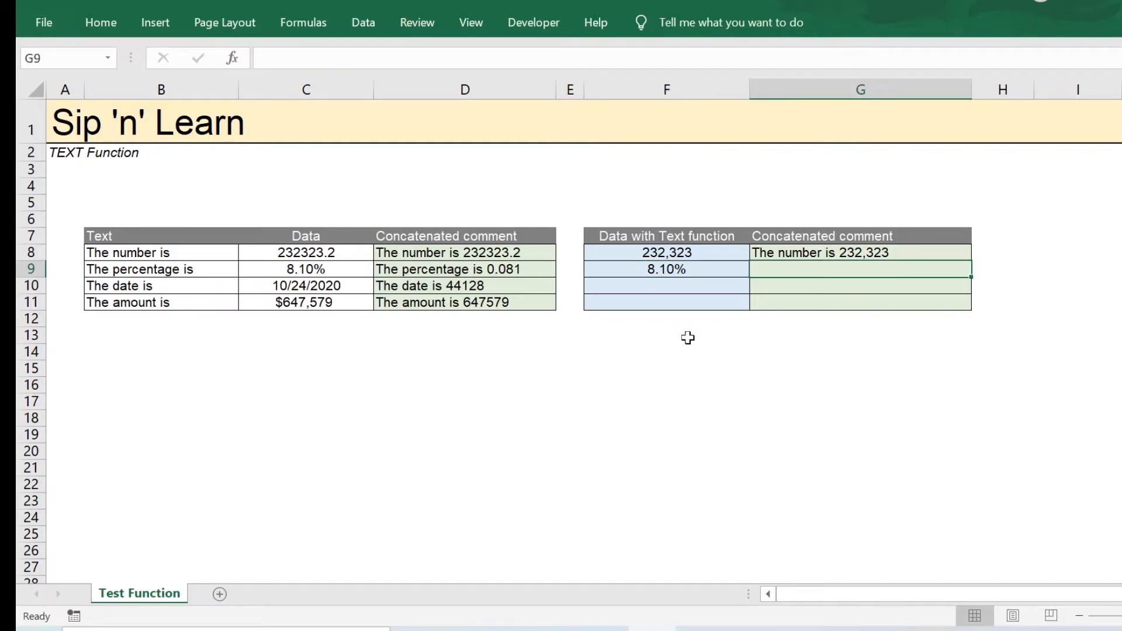
text(=)
key(Escape)
text(=concat)
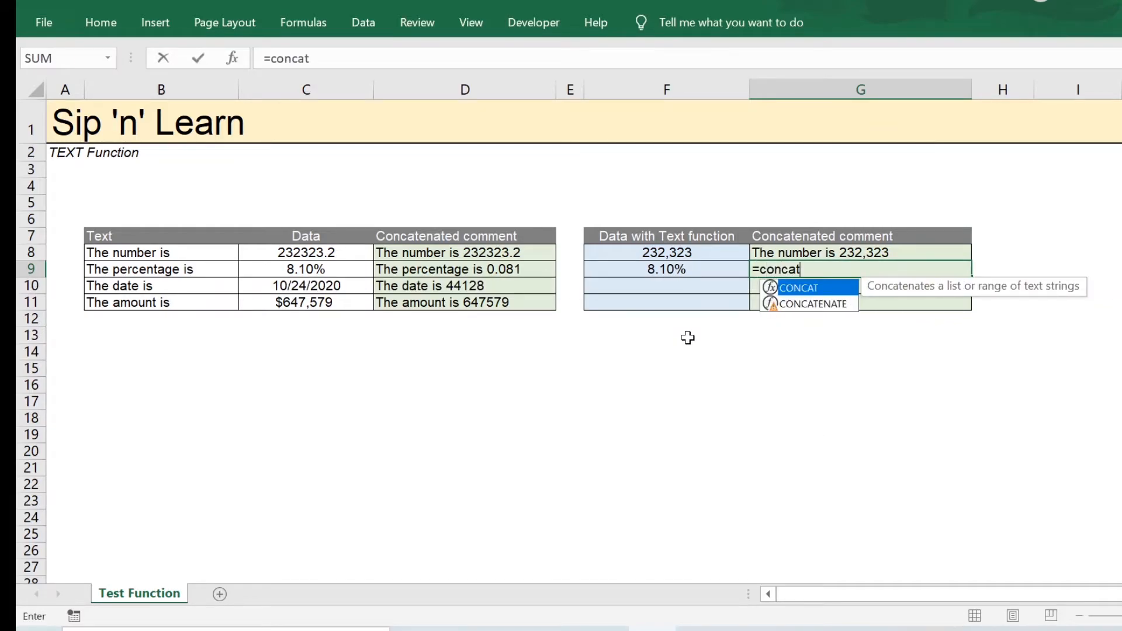
text(()
key(Left)
key(Left)
key(Left)
key(Left)
key(Left)
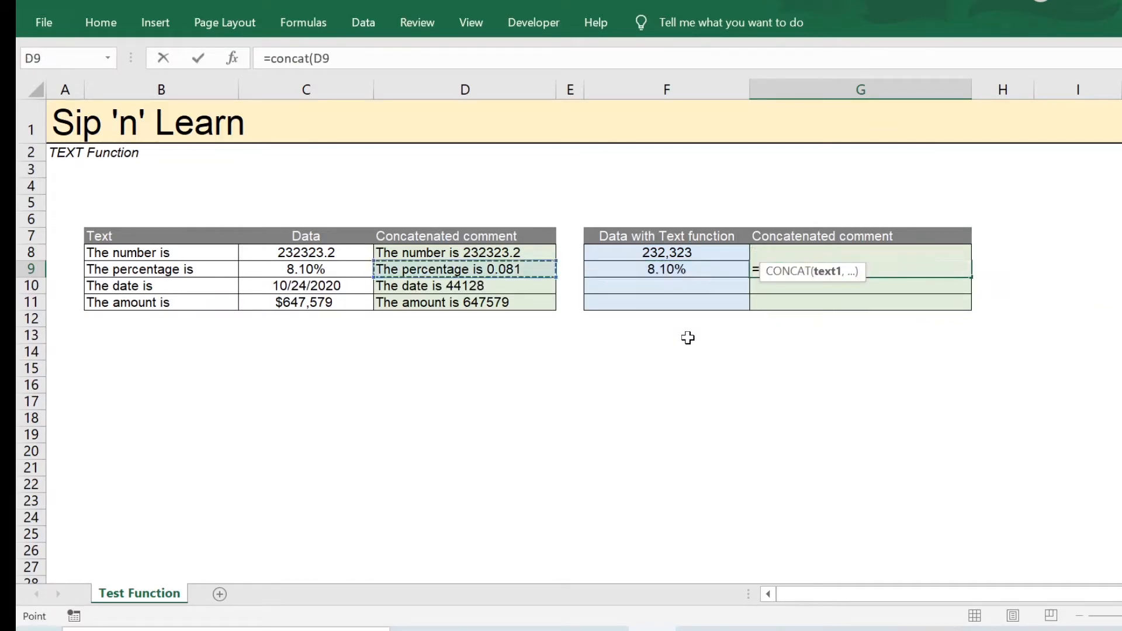
text(,)
key(Left)
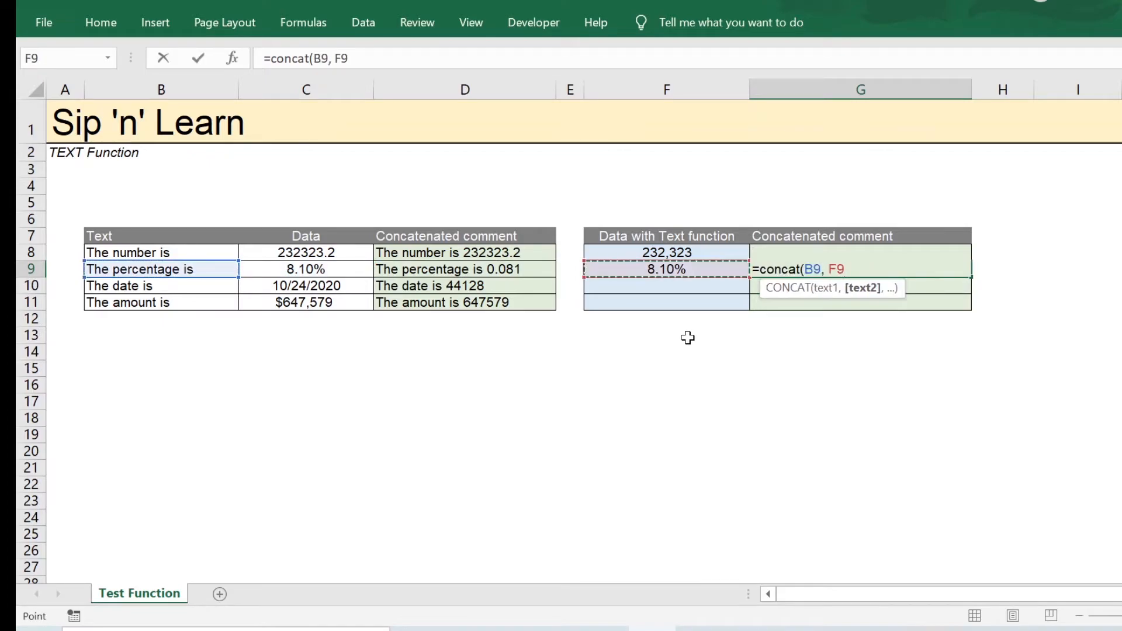
text())
key(Return)
key(Up)
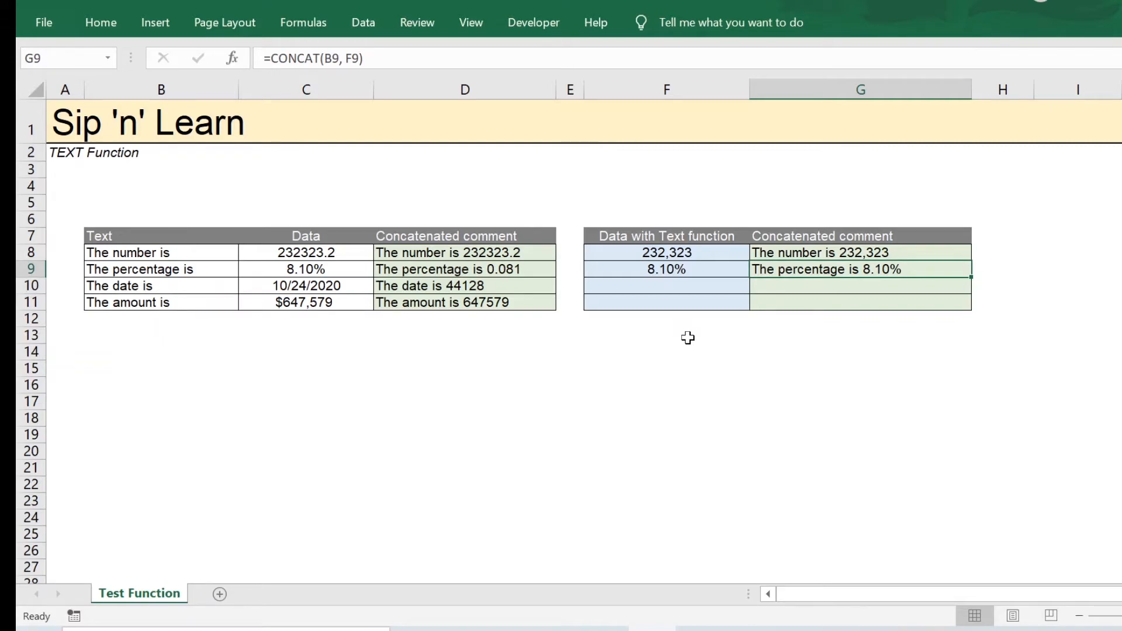
- Enter the formula =TEXT(C10, "mm/dd/yy") in F10 to convert the date to formatted text
key(Down)
key(Left)
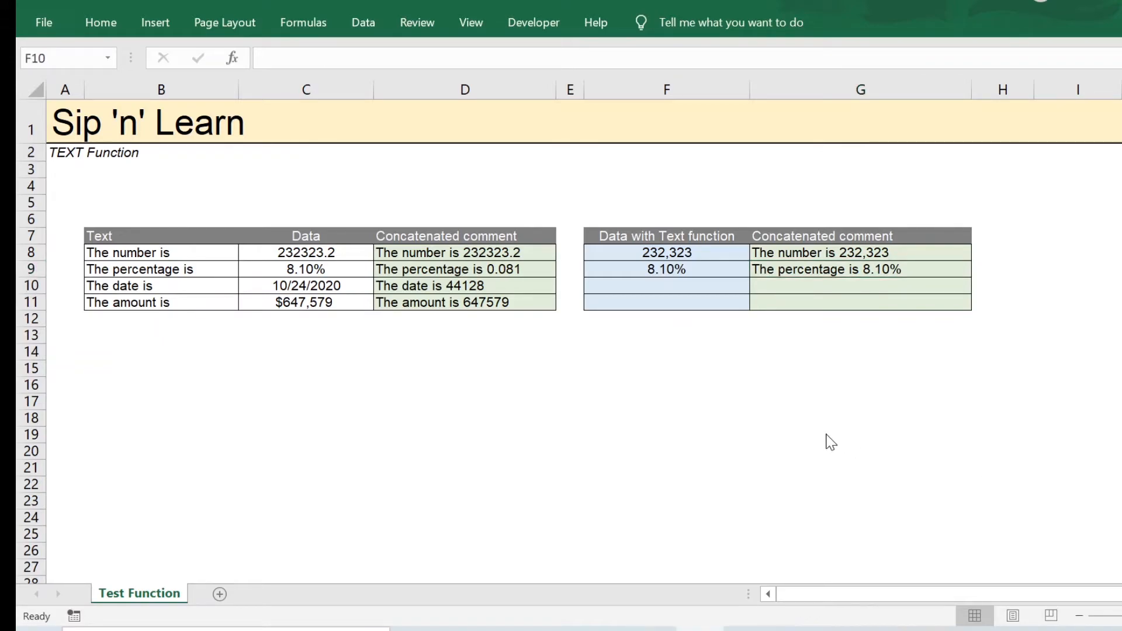
double_click(676, 285)
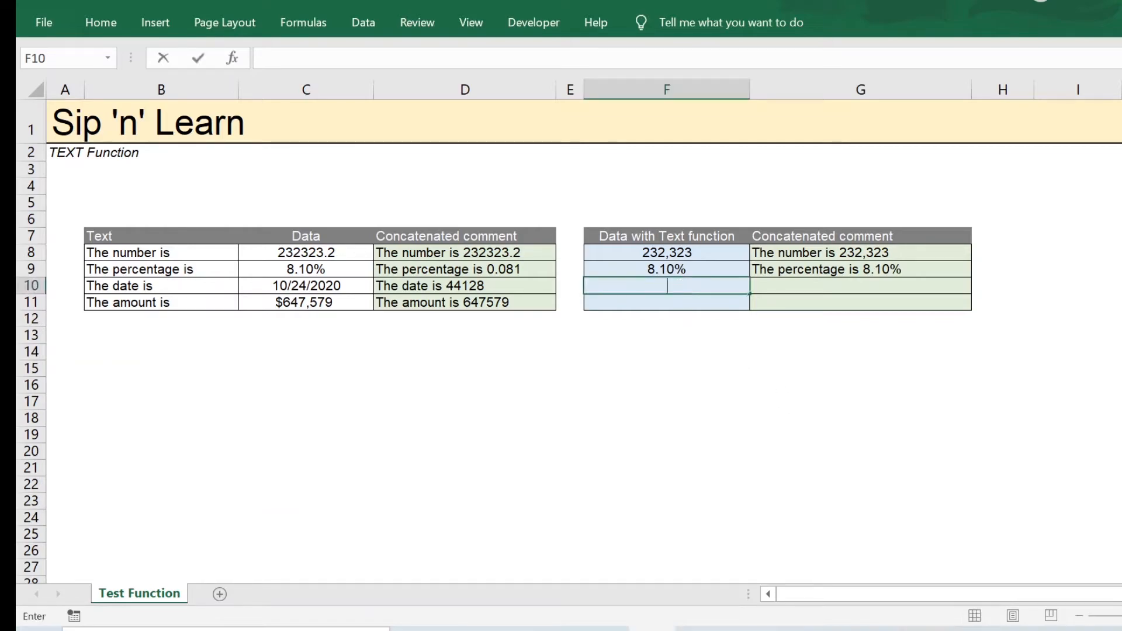
text(=text()
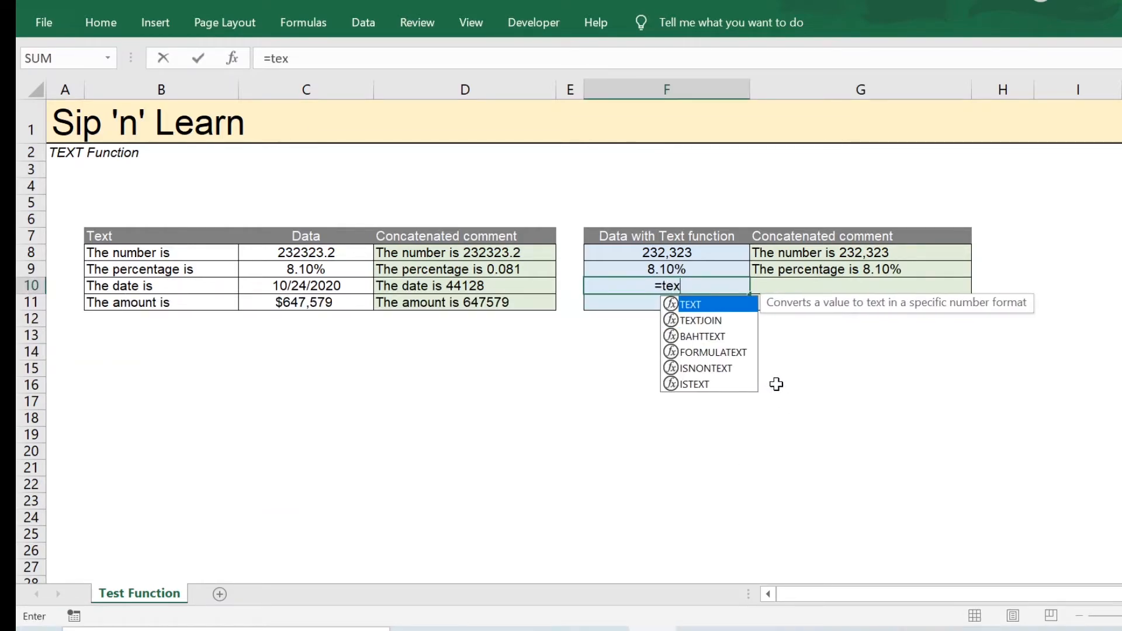
key(Left)
key(Left)
key(Left)
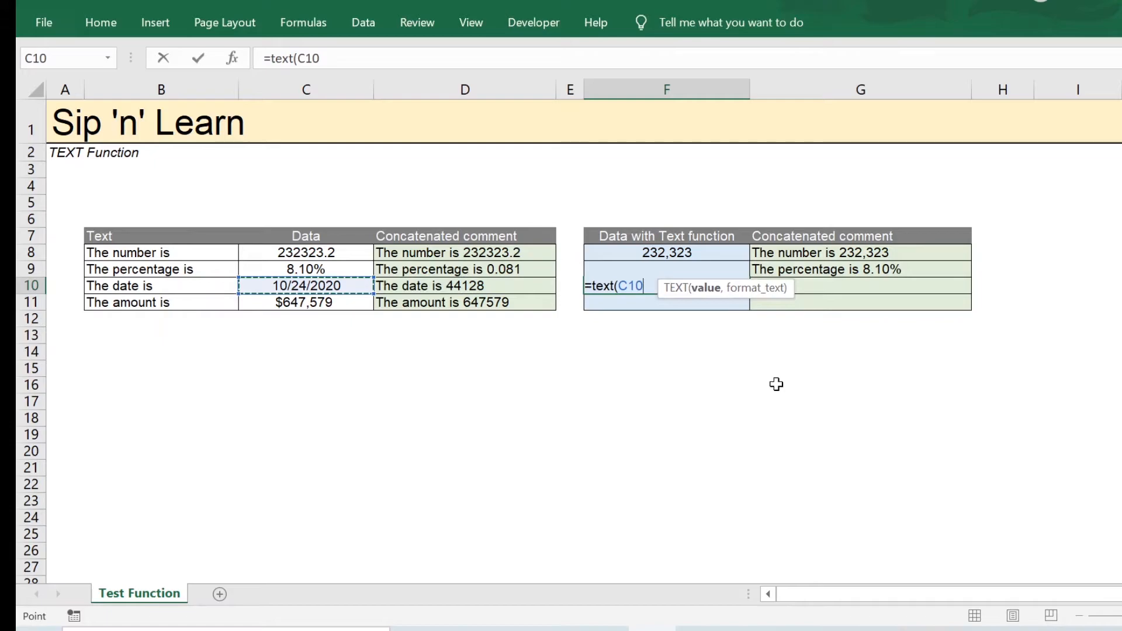
text(, )
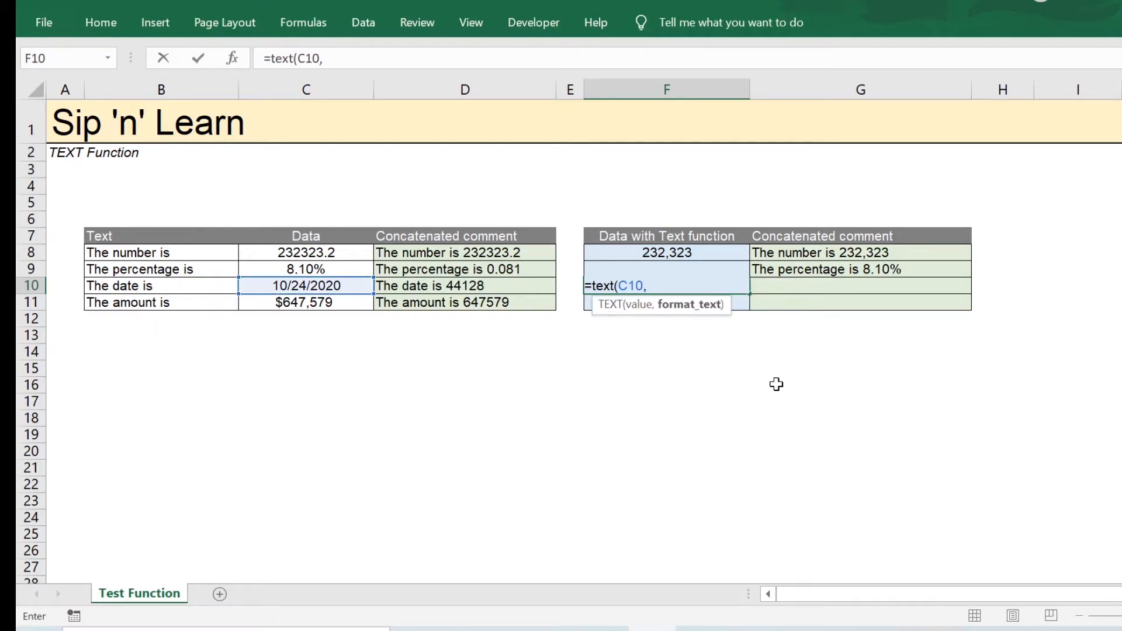
text("mm/dd/yy"))
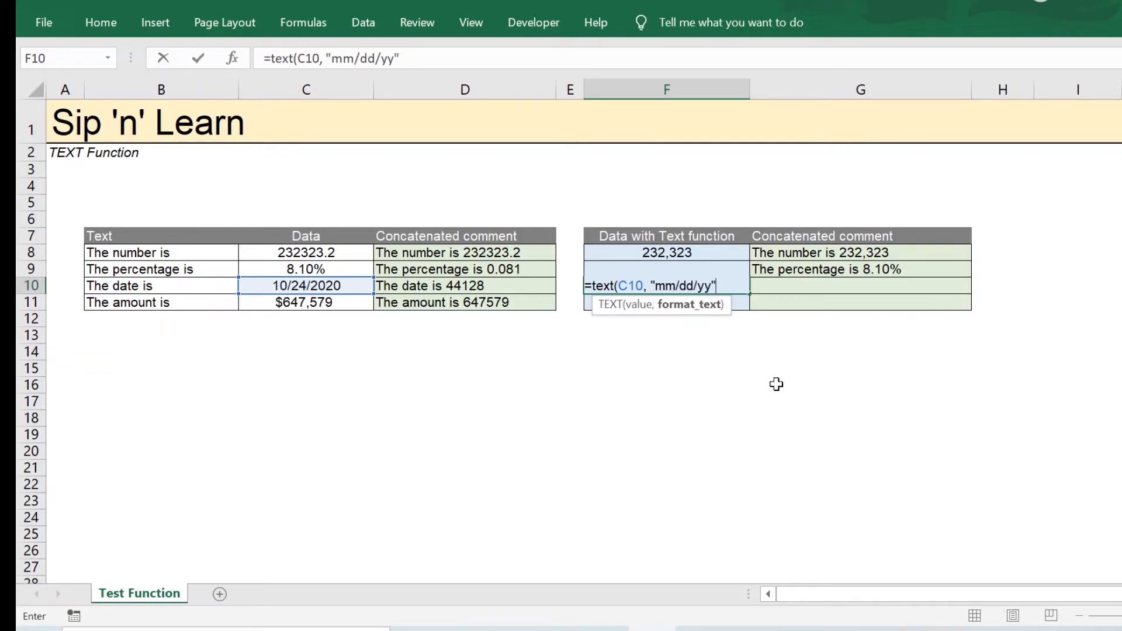
key(Return)
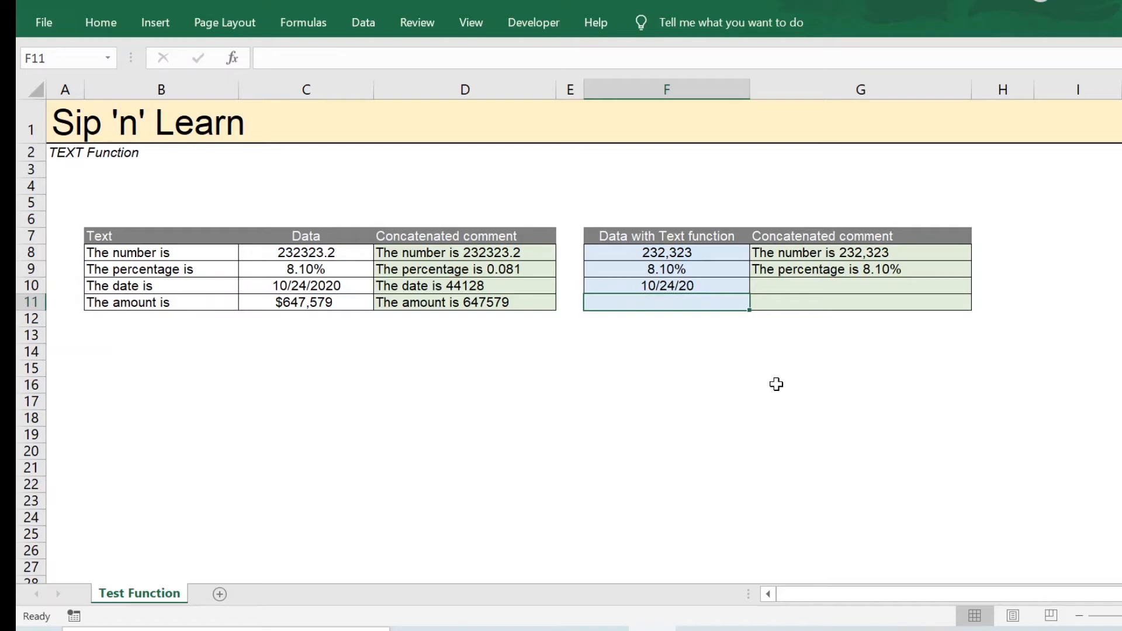
- Fill the CONCAT formula from G9 down into G10 to join the date label with its formatted text
key(Up)
key(Right)
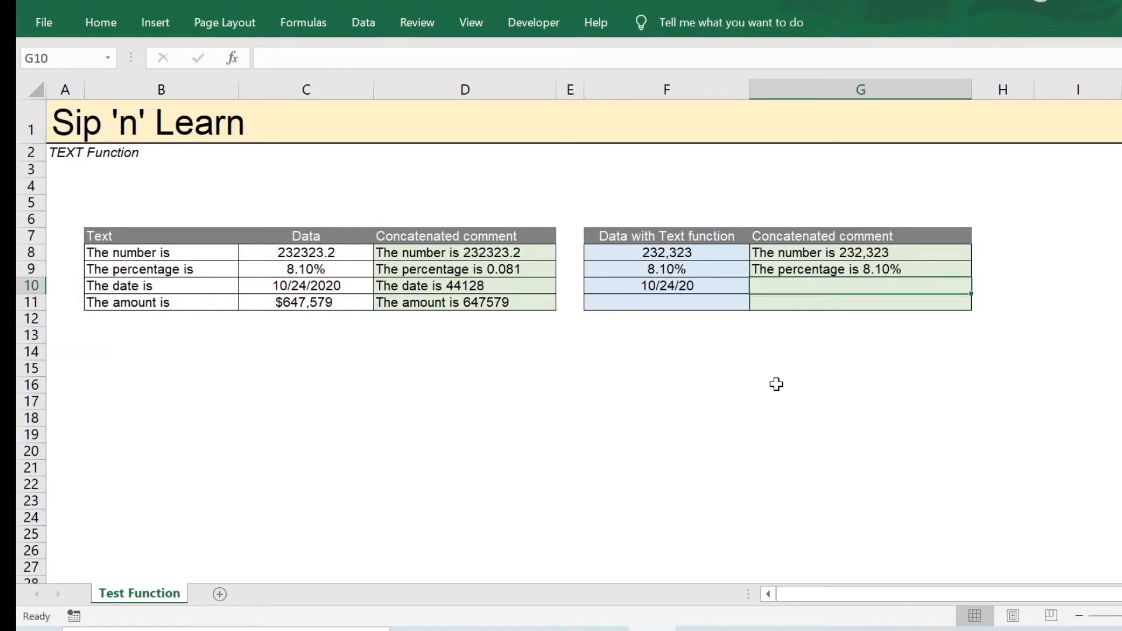
key(ctrl+d)
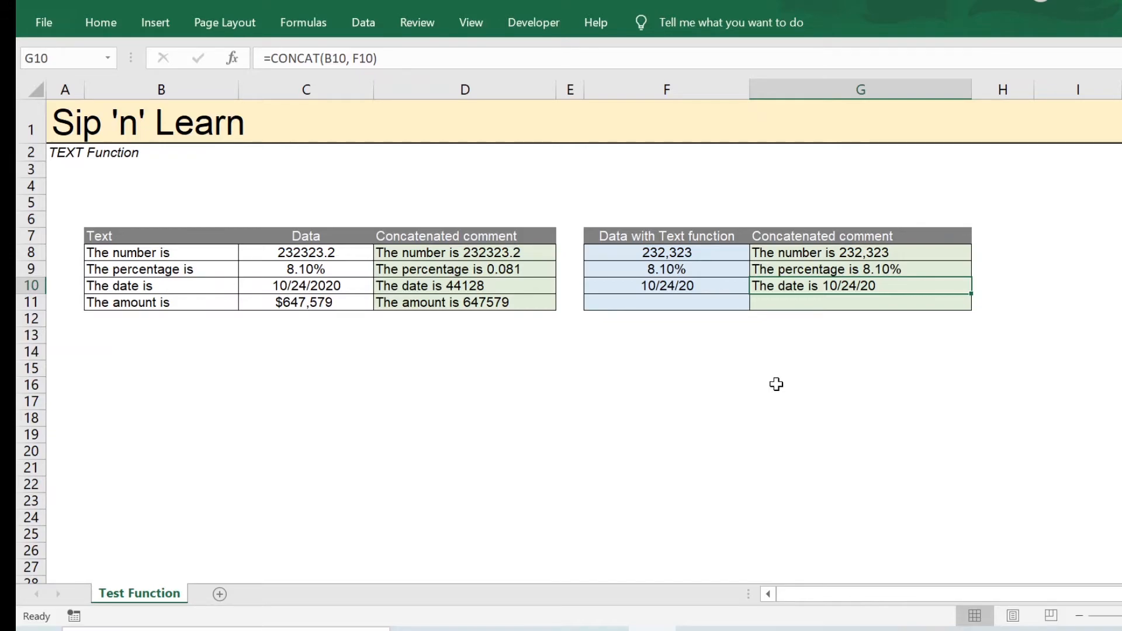
- Inspect the date format text in the F10 formula, leaving the formula as it is
key(Left)
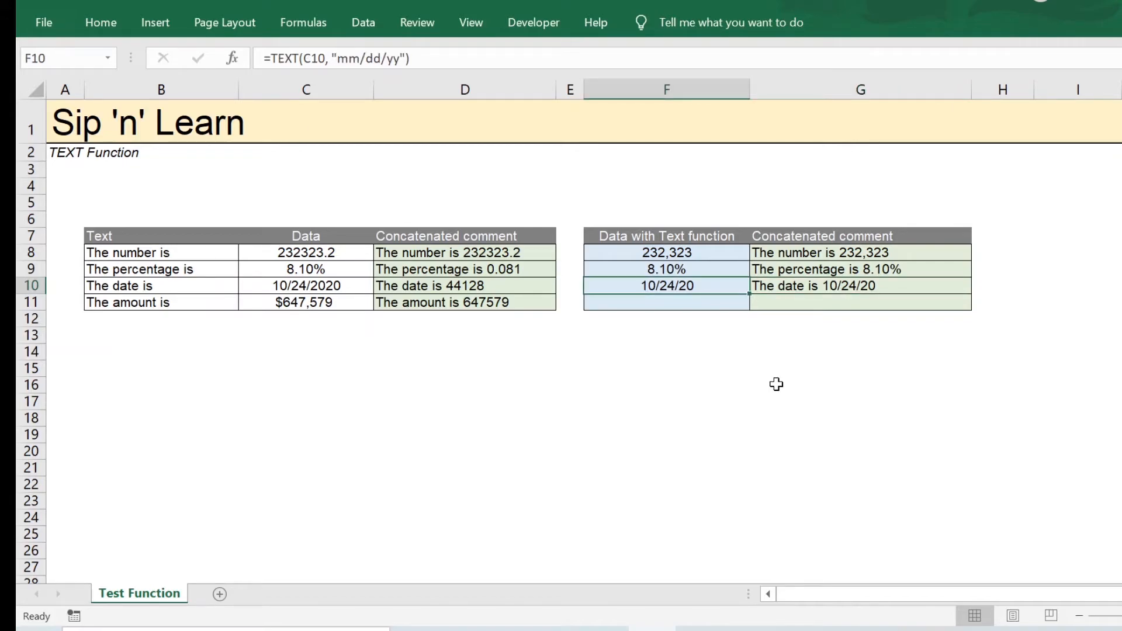
key(F2)
key(Left)
key(Left)
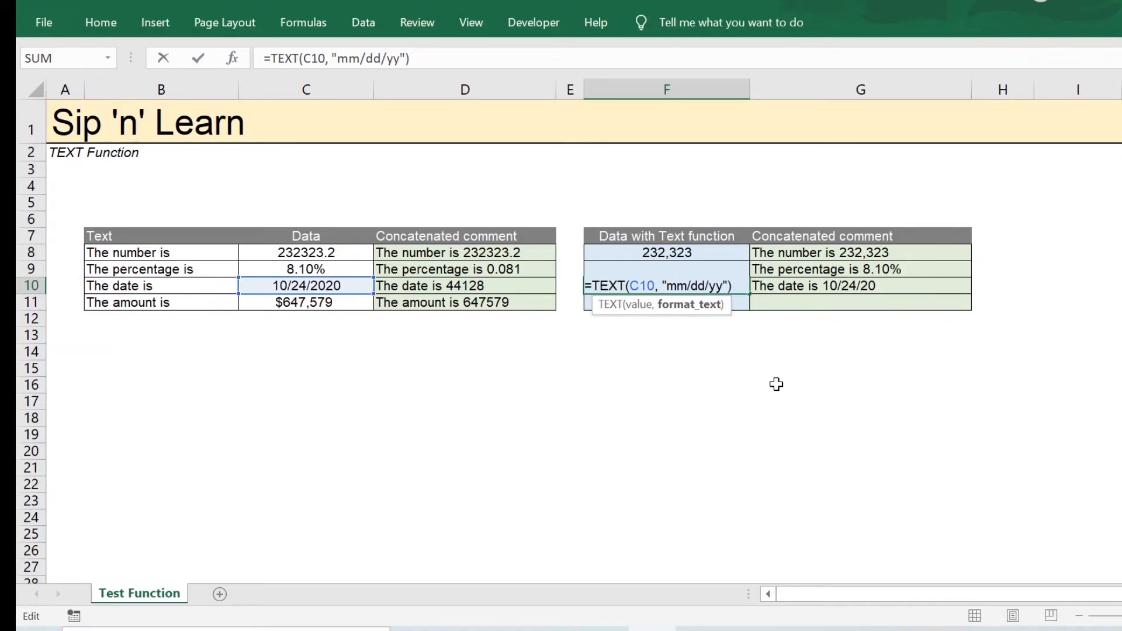
key(ctrl+Return)
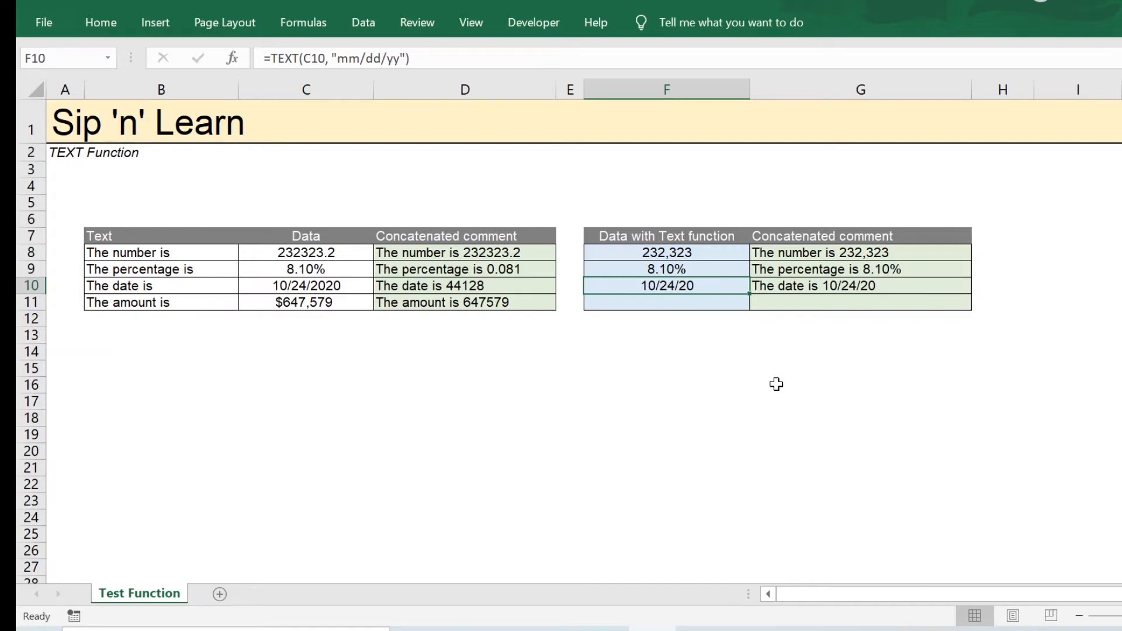
- Change the format text in the F10 formula to "mmmm-yyyy" to show the full month name and four-digit year
key(F2)
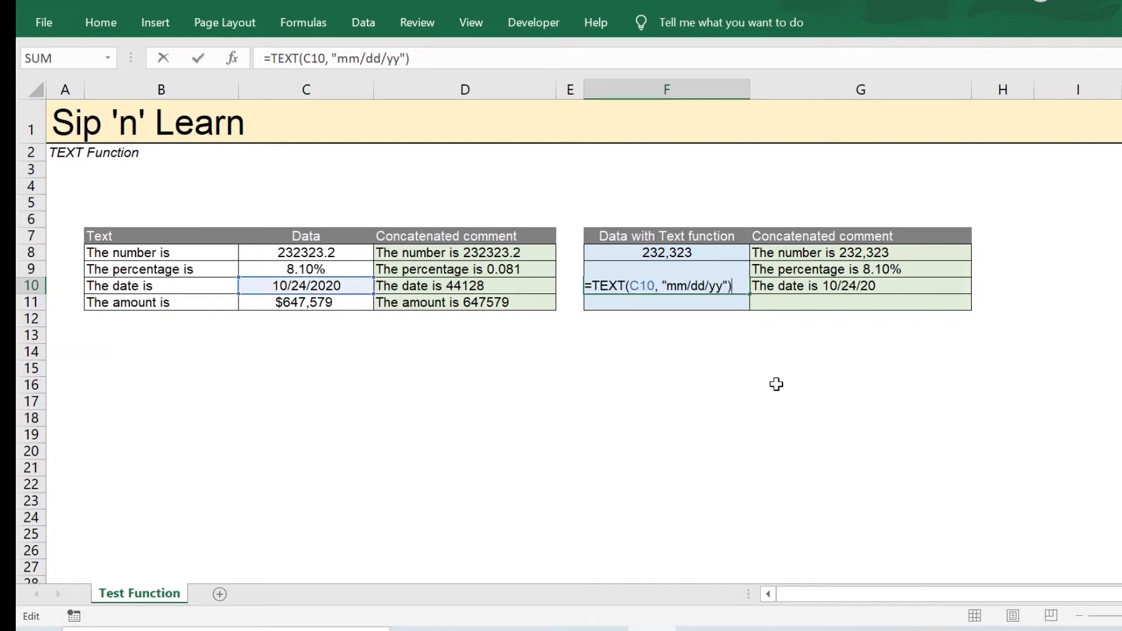
key(Left)
key(Left)
key(Left)
key(BackSpace)
key(BackSpace)
key(BackSpace)
key(BackSpace)
key(BackSpace)
key(BackSpace)
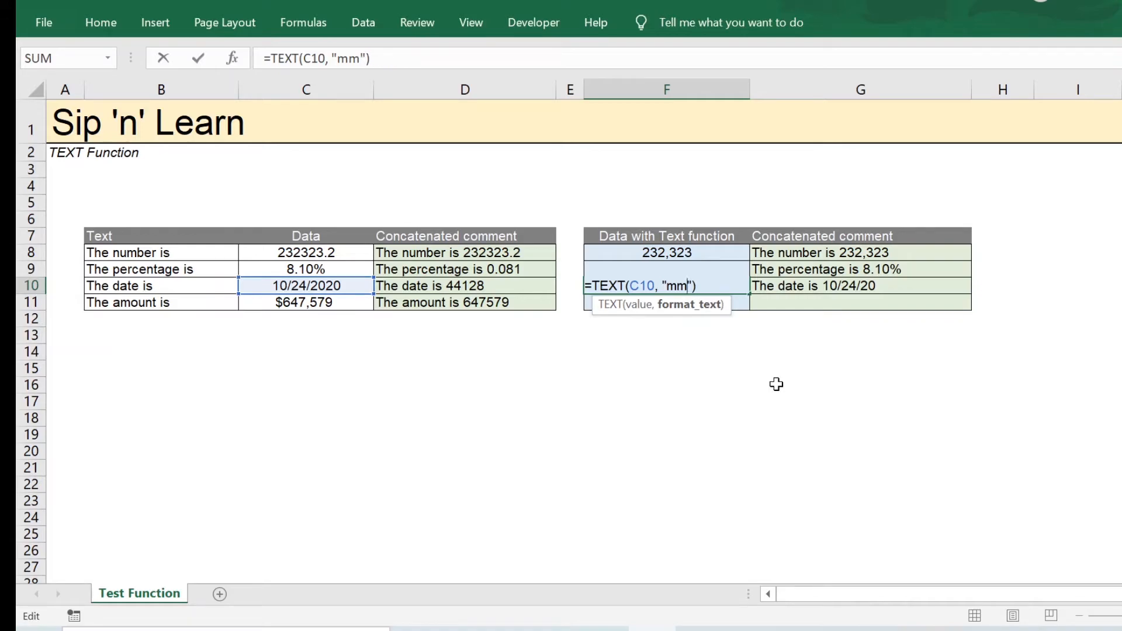
text(mm)
text(-yyyy)
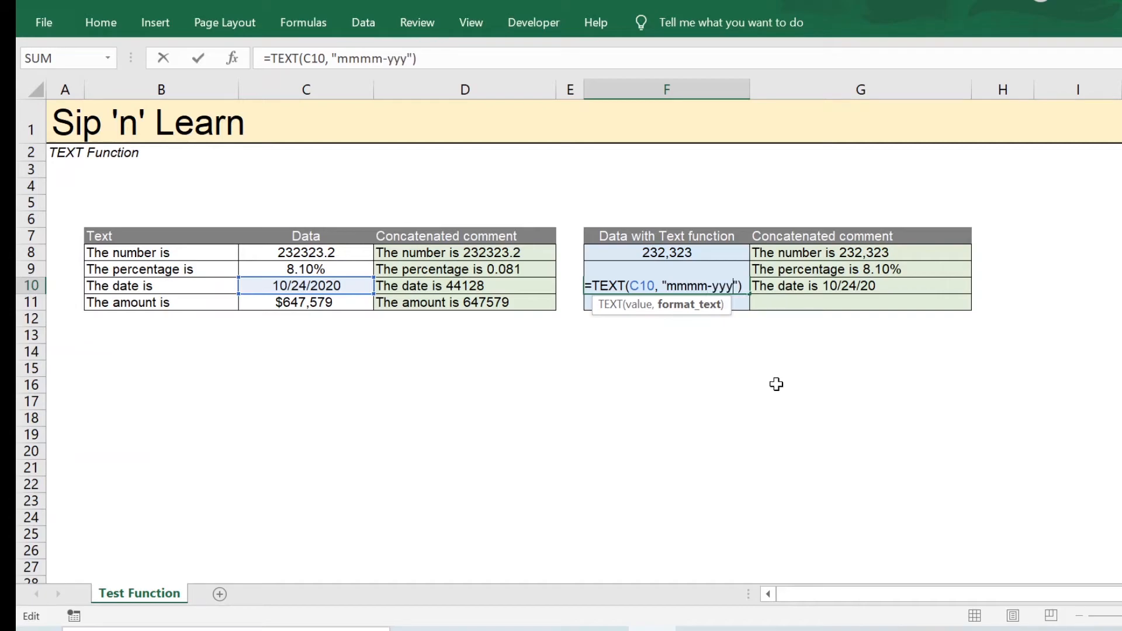
key(Return)
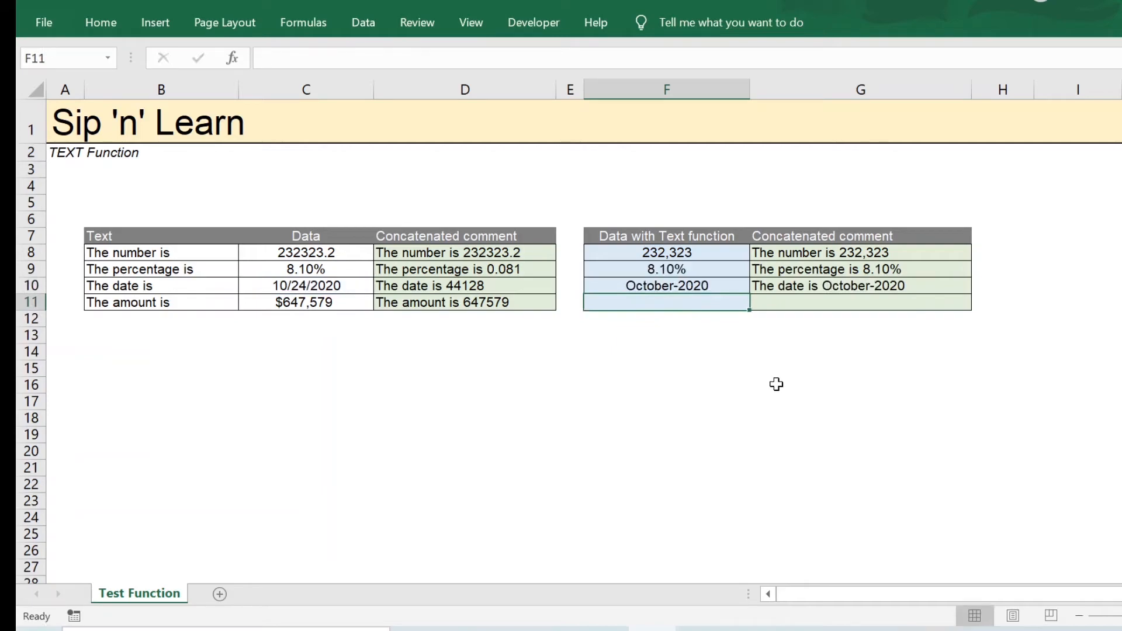
key(Up)
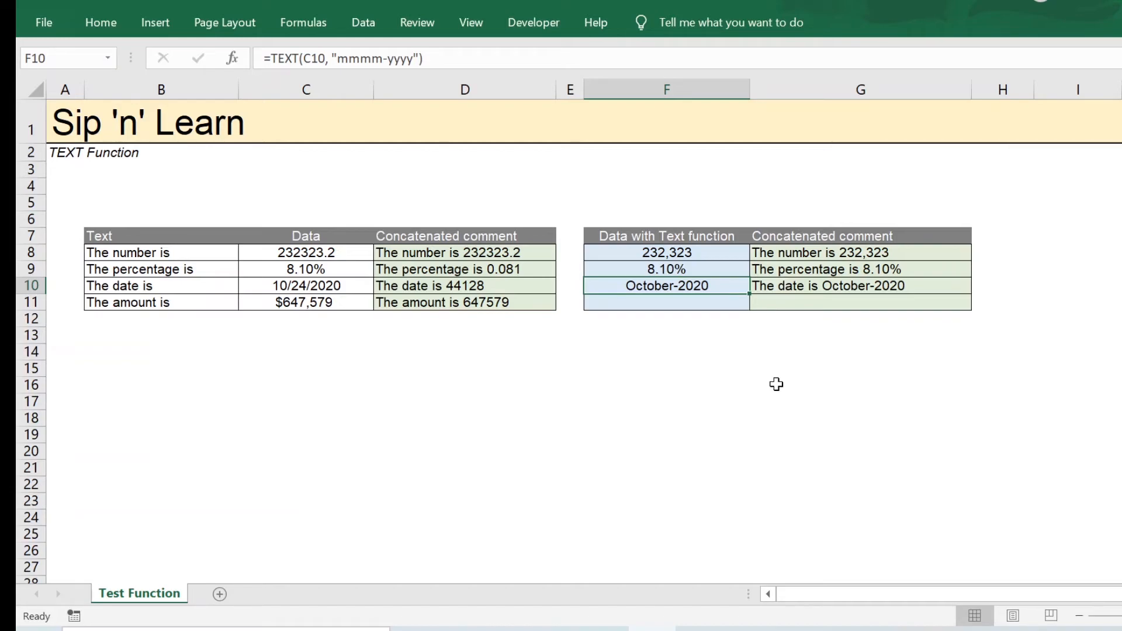
- Enter the formula =TEXT(C11, "$###,###") in F11 to convert the amount to dollar-formatted text
key(Down)
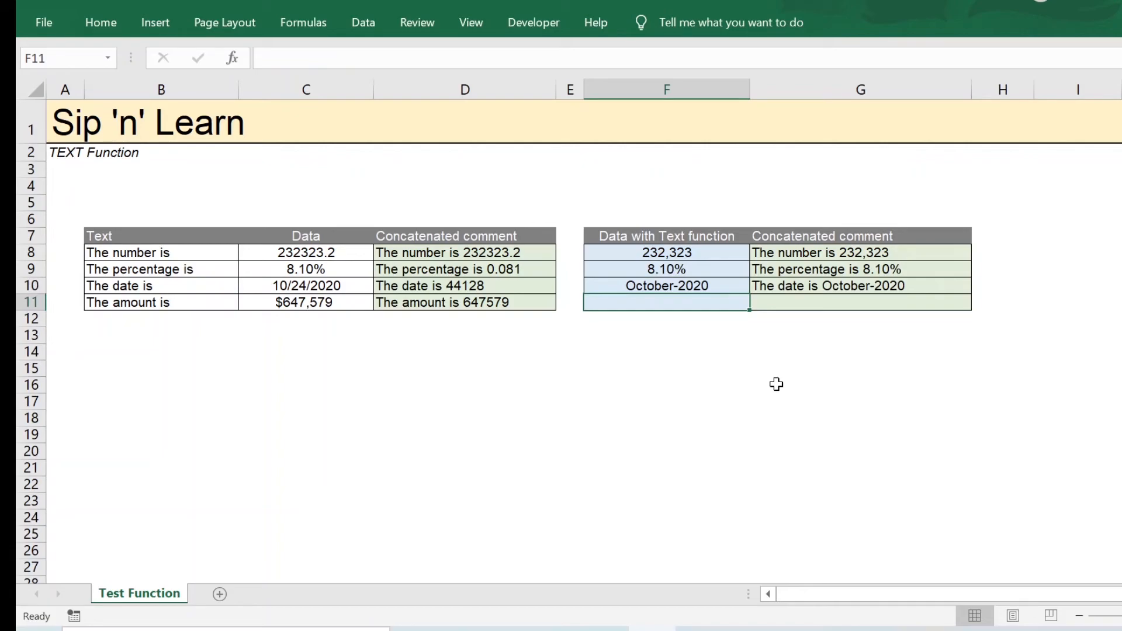
text(=text)
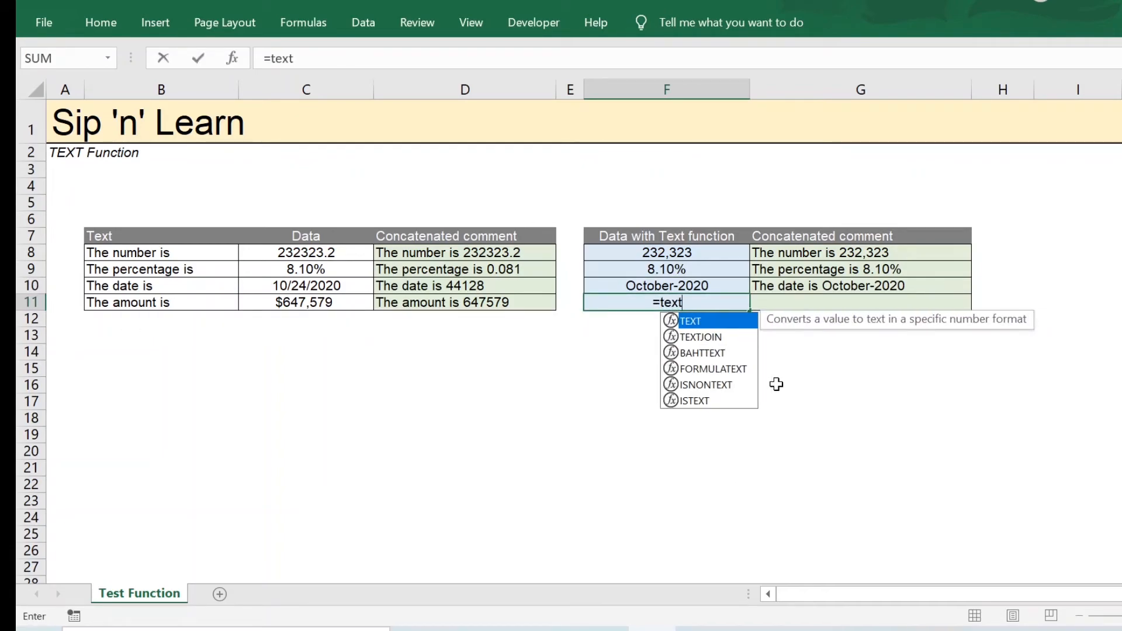
text(()
key(Left)
key(Left)
key(Left)
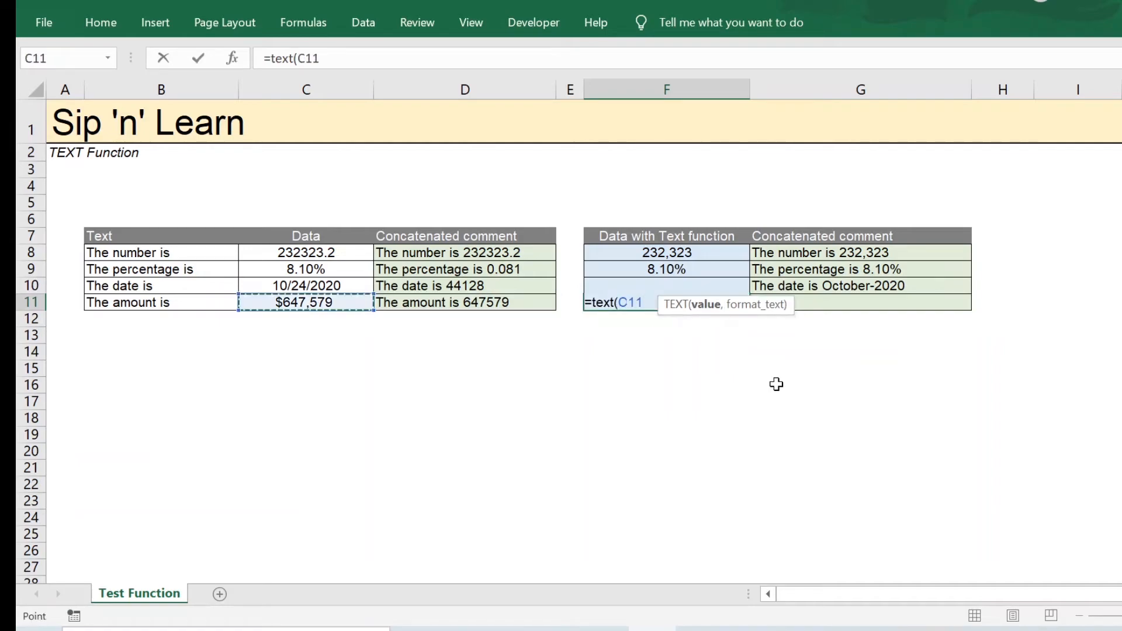
text(,)
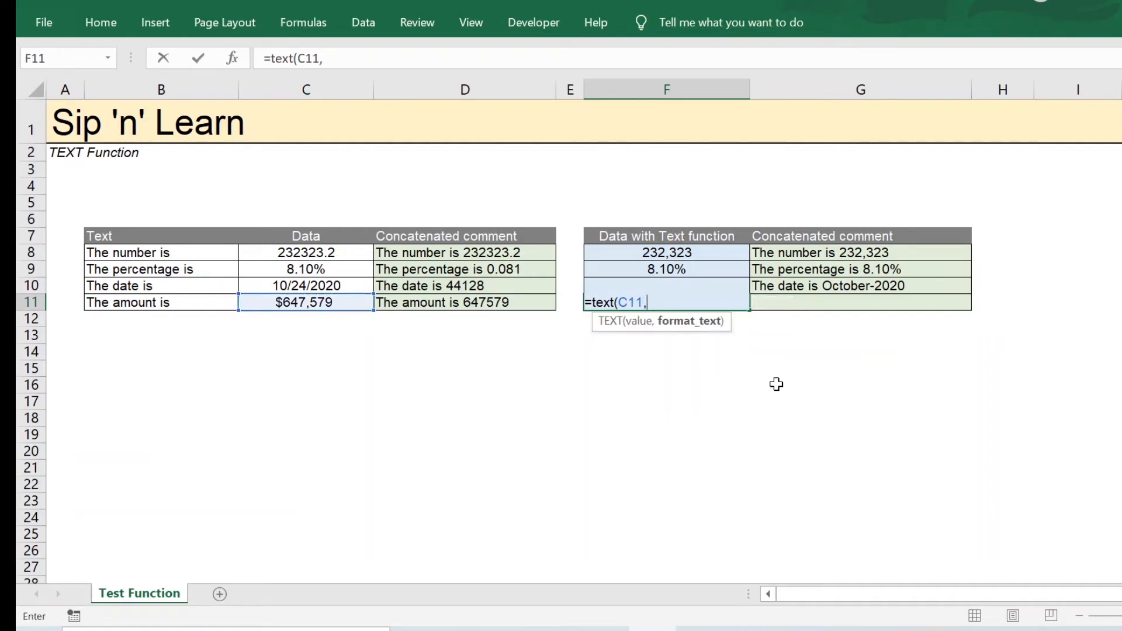
text( "$)
text(###,###)
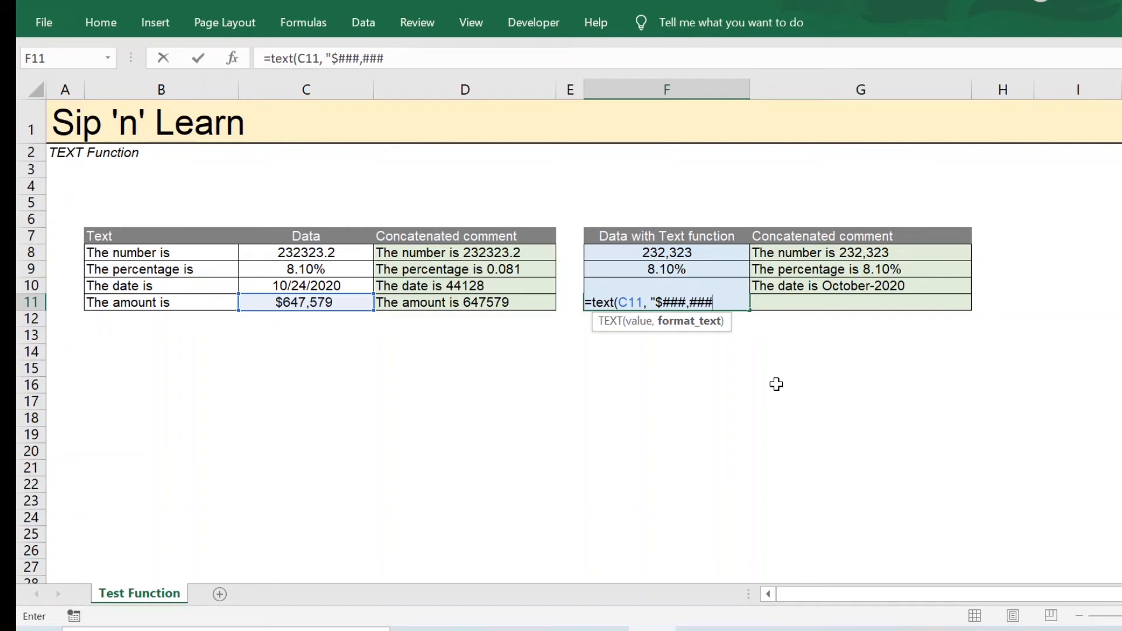
text("))
key(Return)
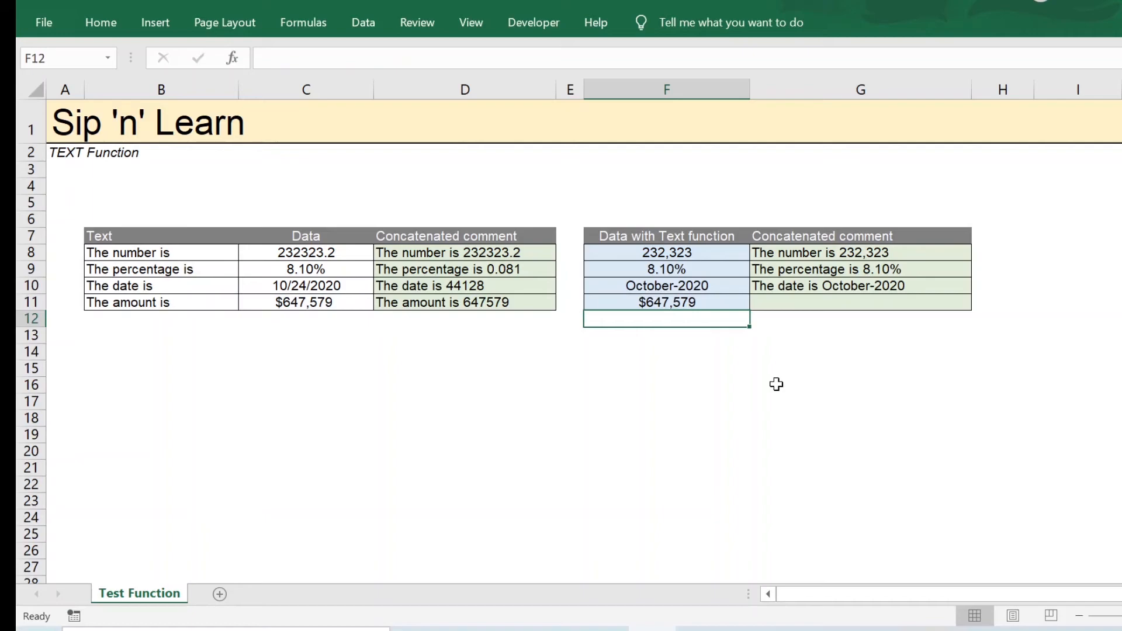
- Fill the CONCAT formula from G10 down into G11 to join the amount label with its formatted text
key(Up)
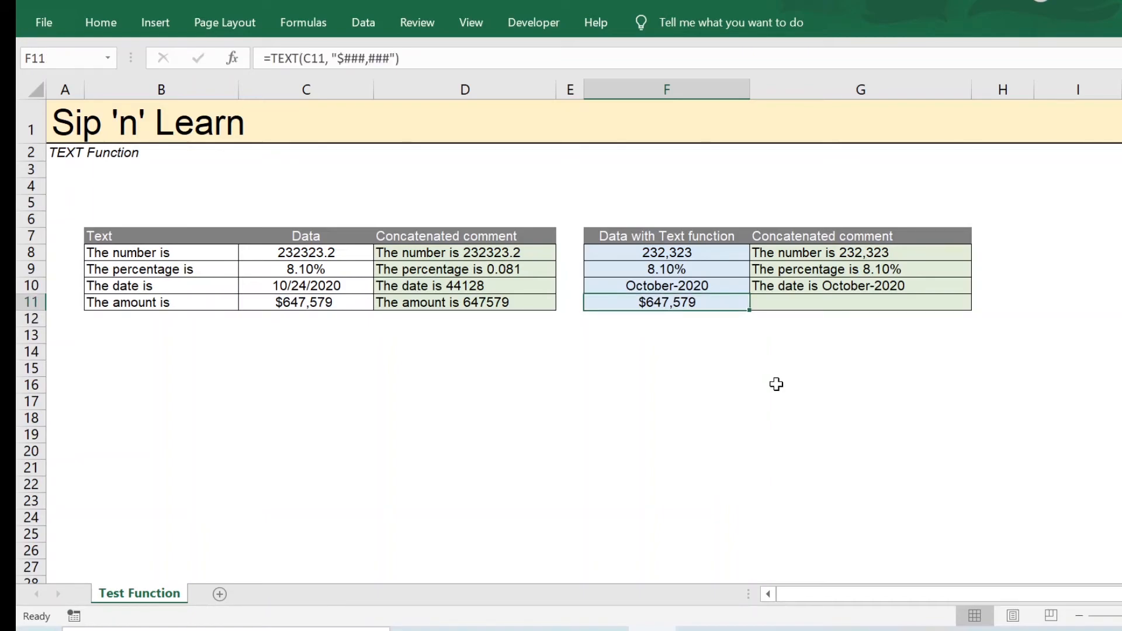
key(Right)
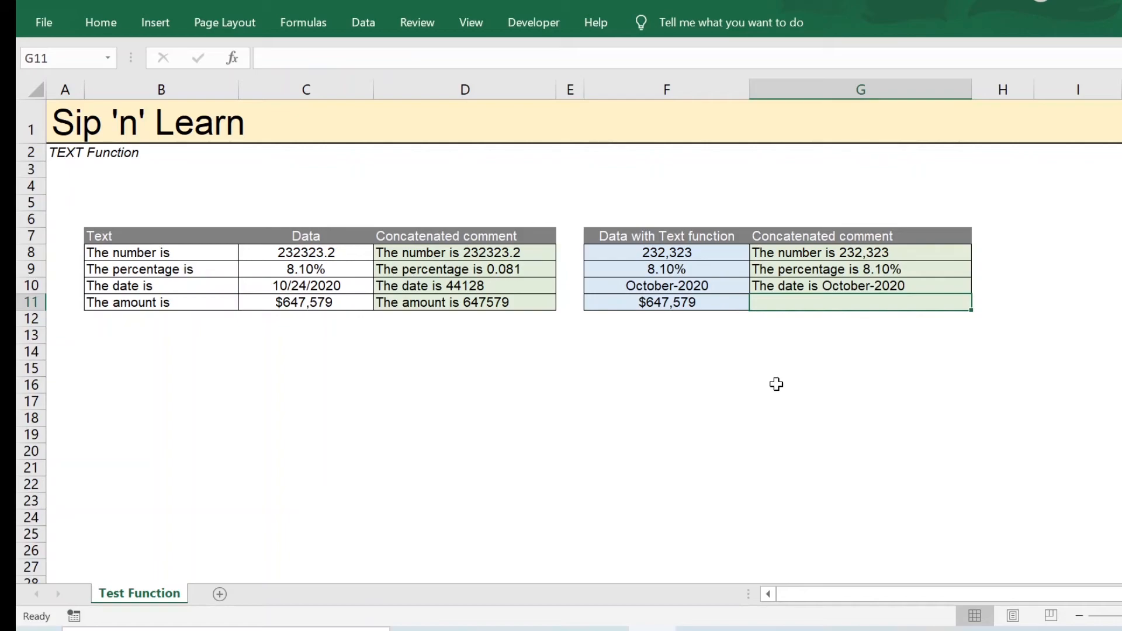
key(ctrl+d)
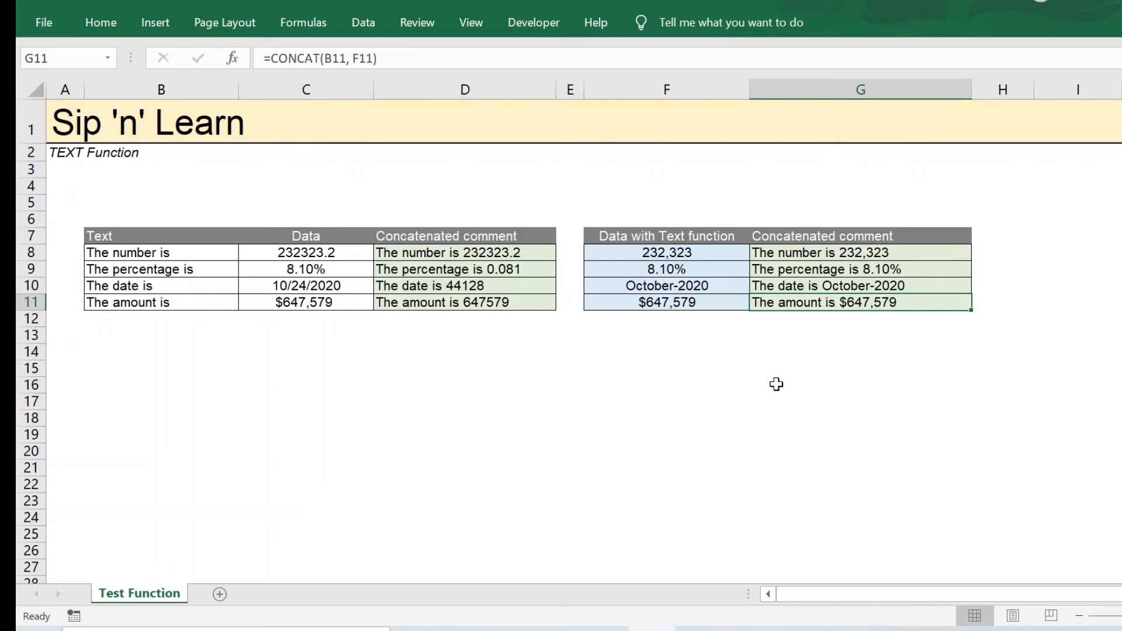
key(F2)
key(Escape)
click(483, 344)
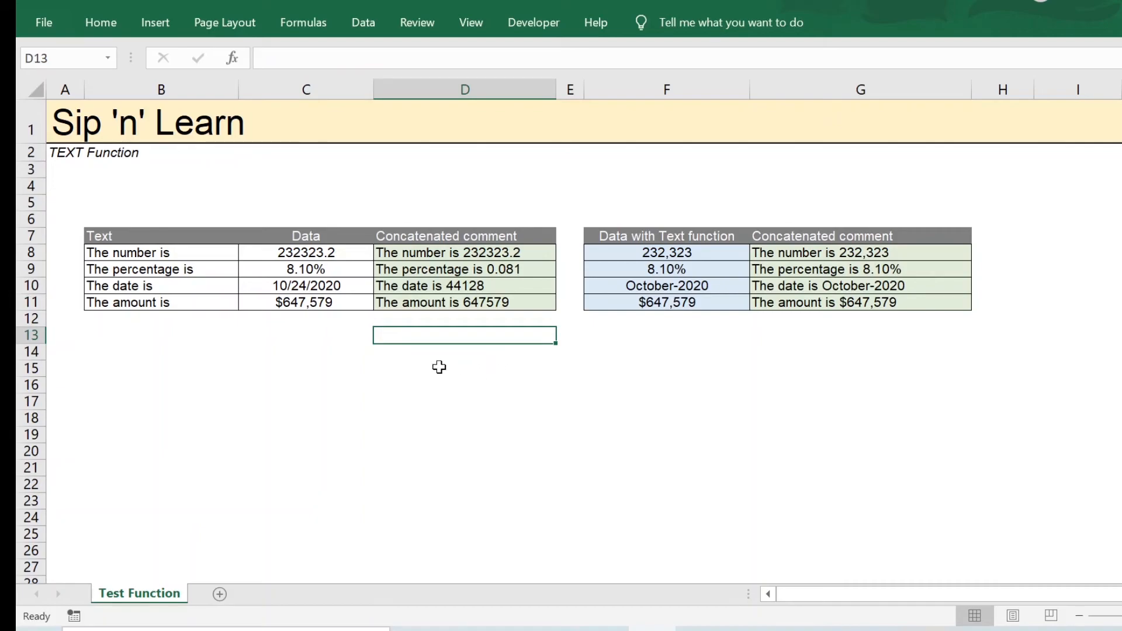
- Apply the General number format to the source data in C8:C11
click(694, 302)
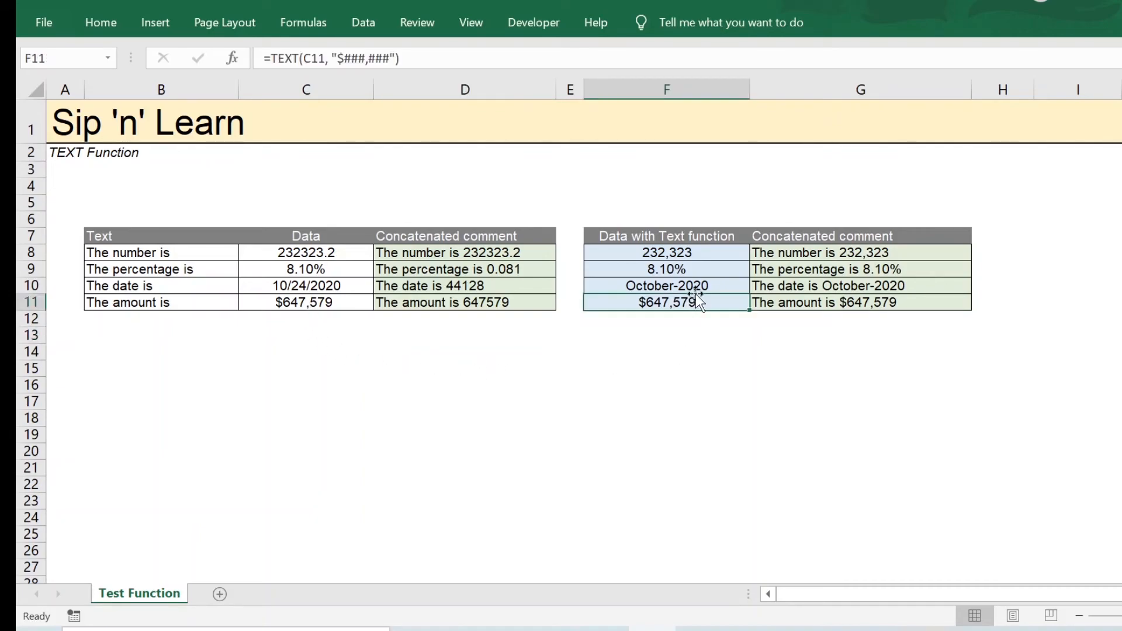
click(698, 271)
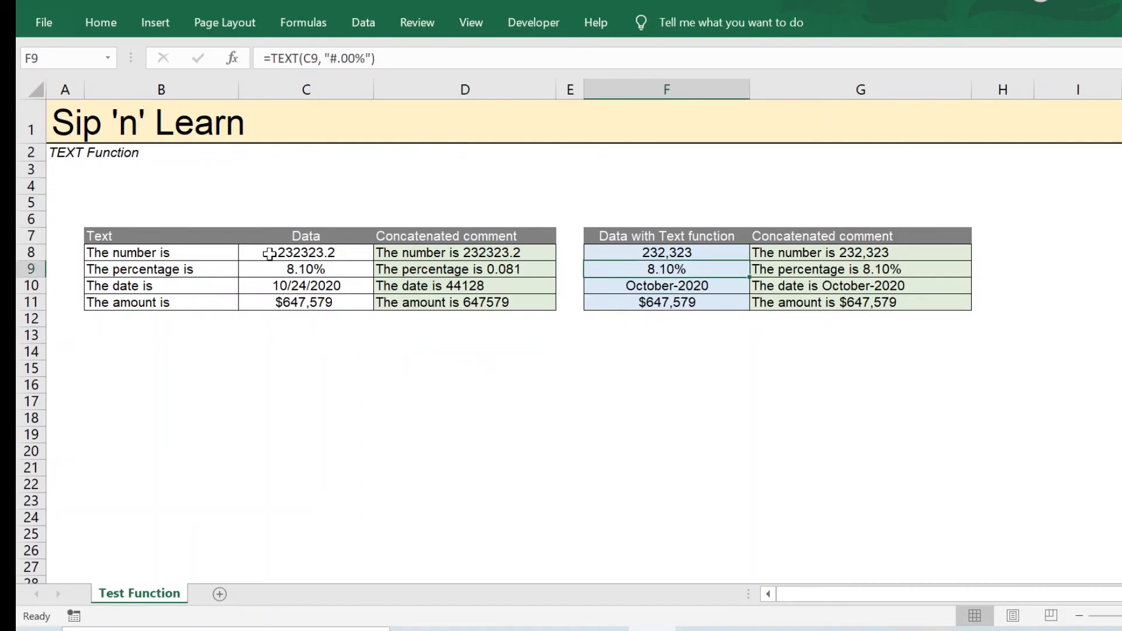
drag(270, 253, 312, 299)
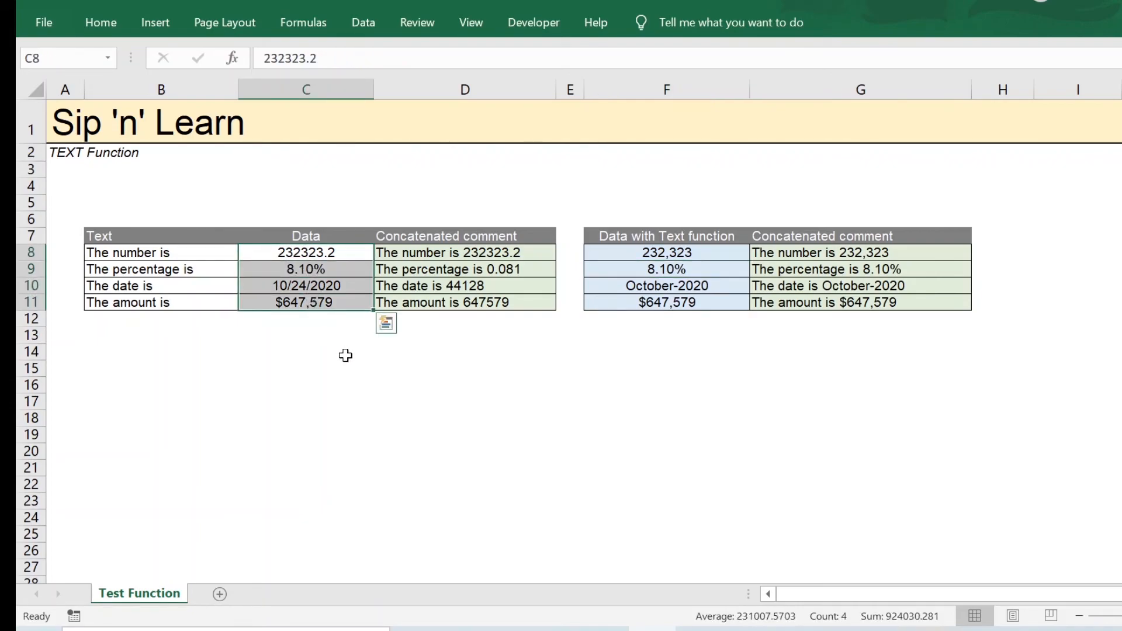
key(ctrl+shift+asciitilde)
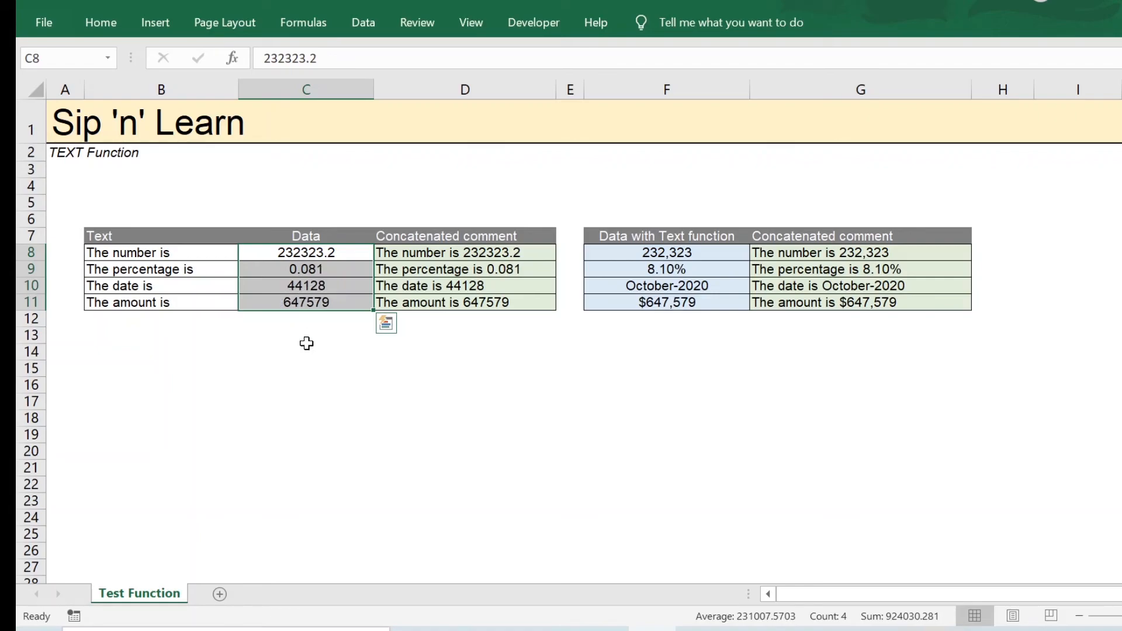
- Review the TEXT results in F8:F11 and the concatenated comments in G8:G11 against the unformatted source data
click(681, 304)
drag(694, 253, 692, 307)
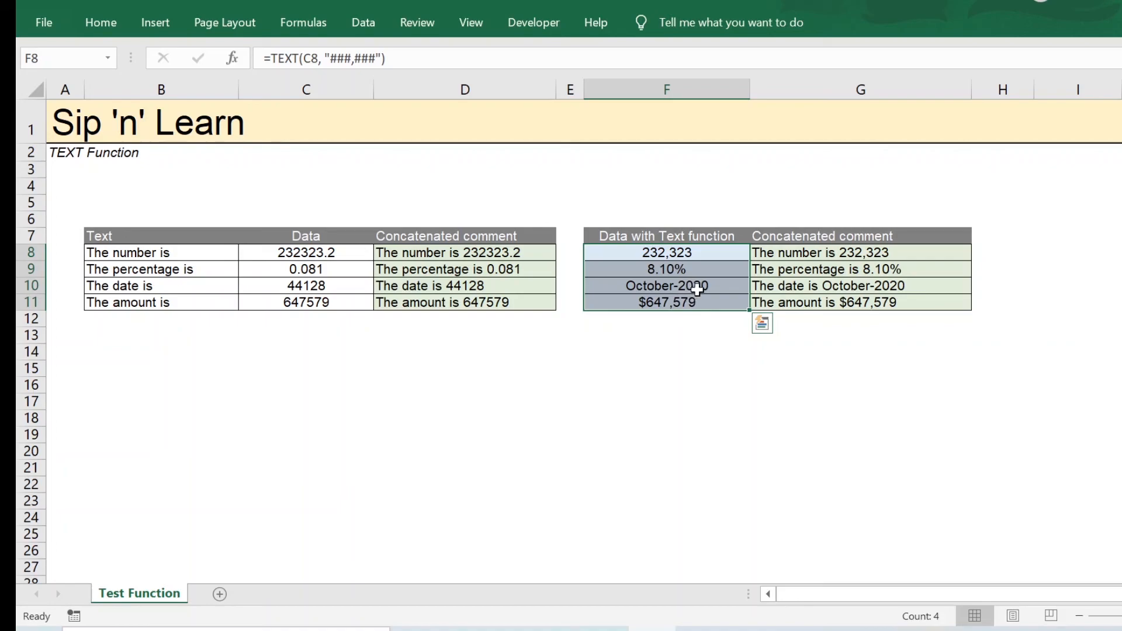
click(698, 290)
click(700, 272)
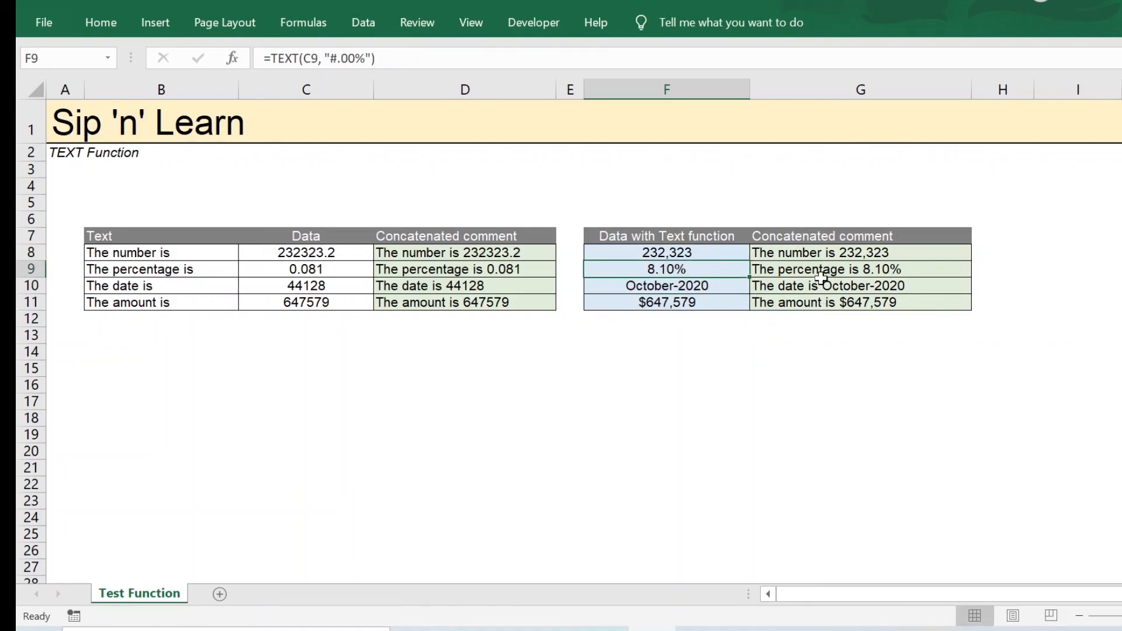
drag(826, 256, 829, 307)
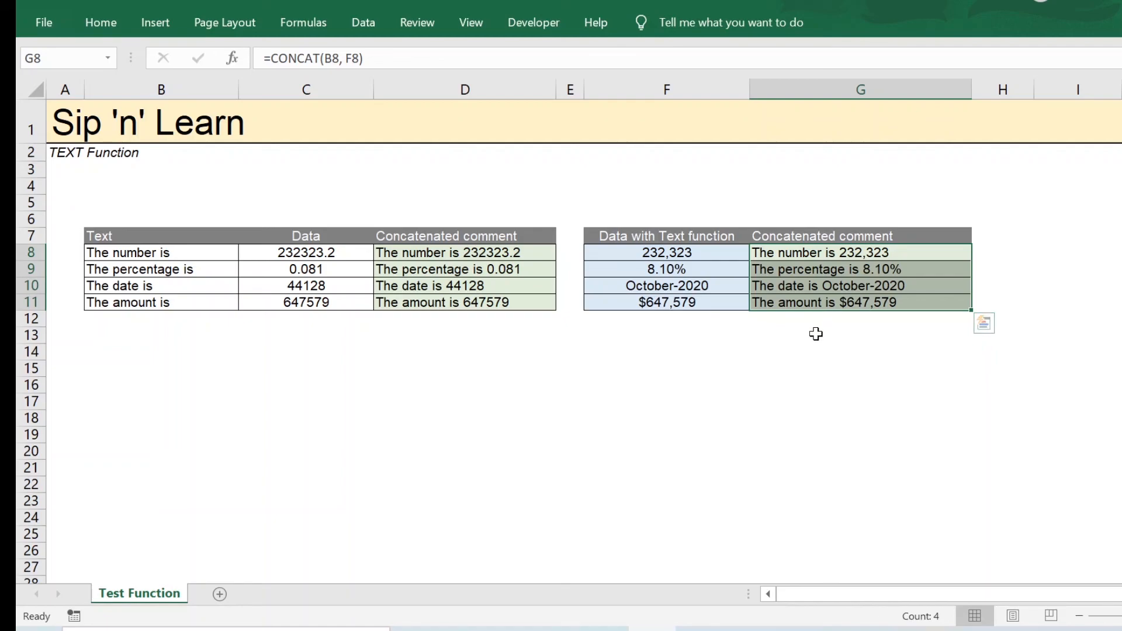
click(815, 334)
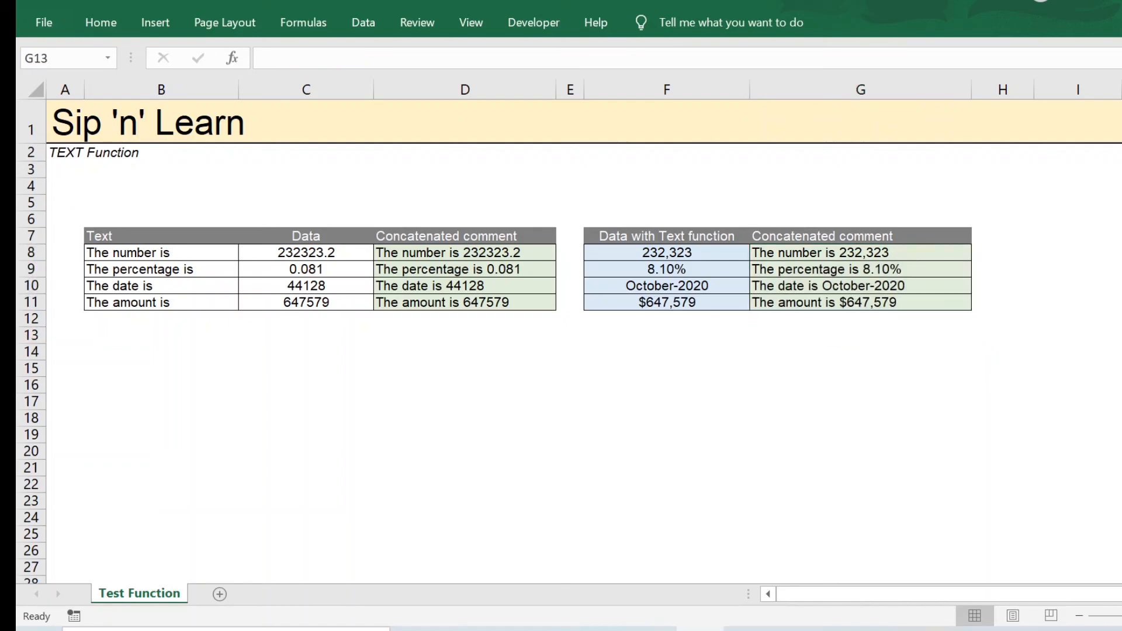